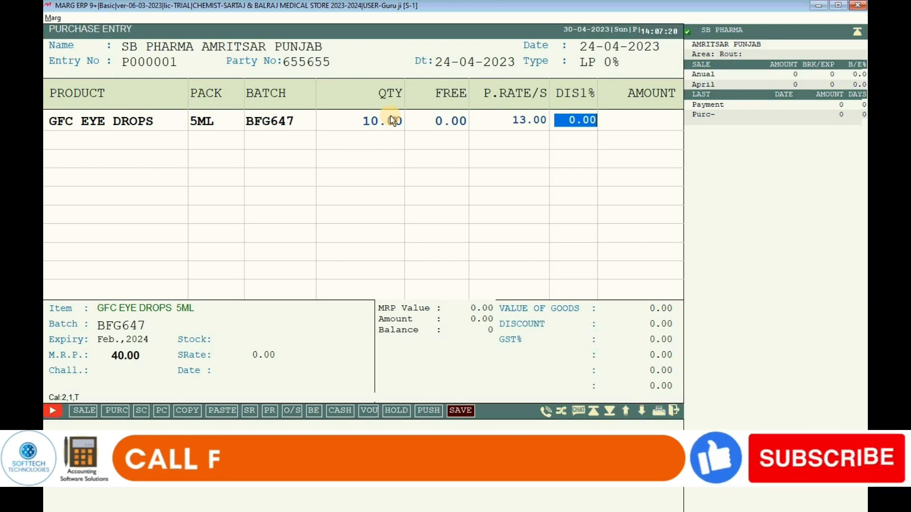
Step: Give the GFC EYE DROPS line a 5% discount and set its batch M.R.P. to 42.00
{"action": "left_click", "coordinate": [574, 121]}
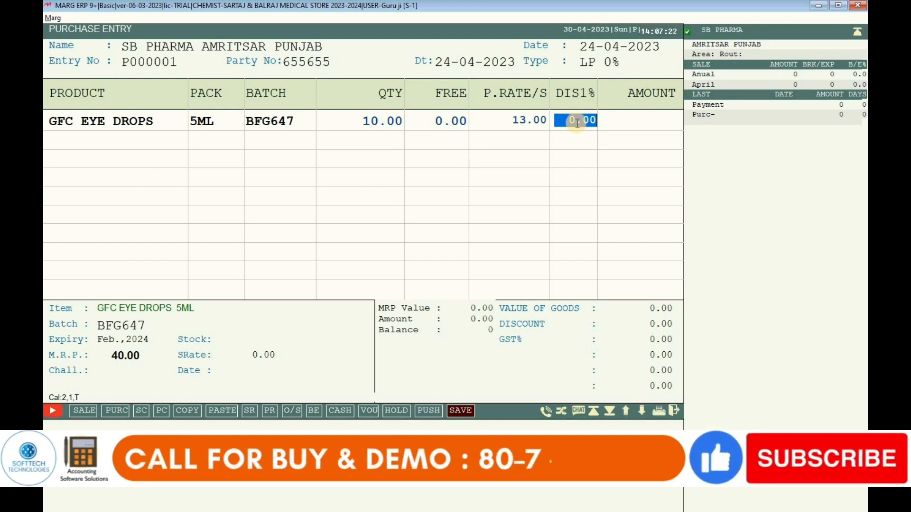
{"action": "left_click", "coordinate": [291, 186]}
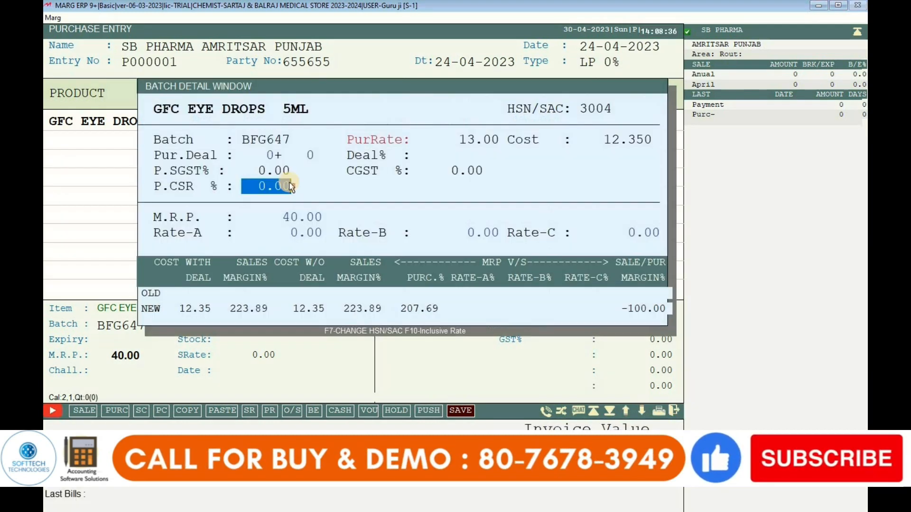
{"action": "key", "text": "Return"}
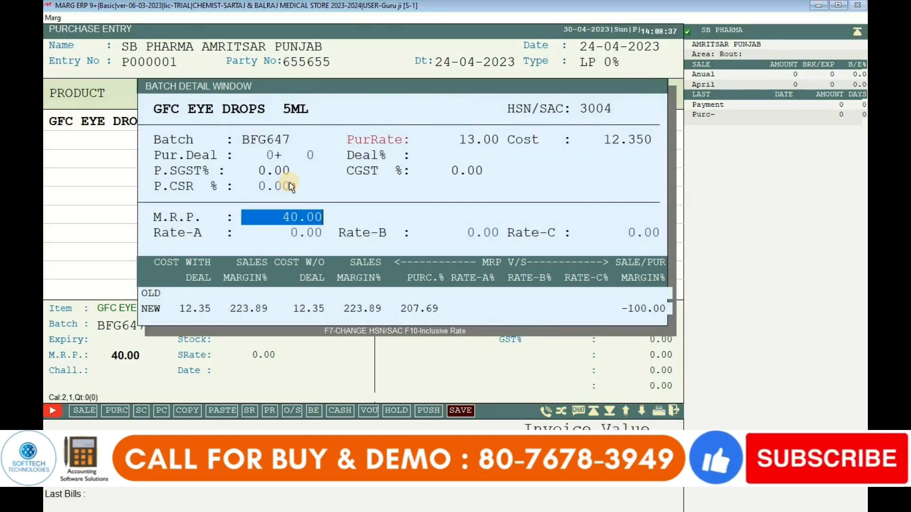
{"action": "key", "text": "Return"}
{"action": "key", "text": "Up"}
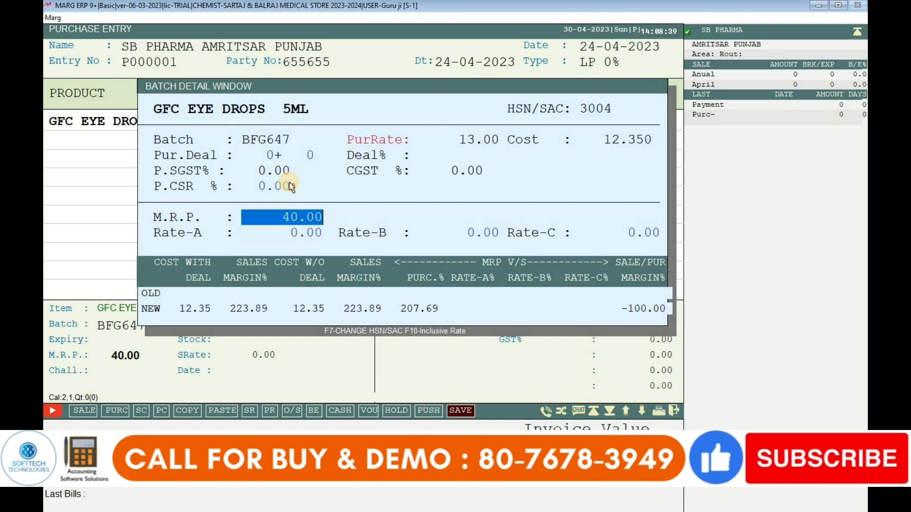
{"action": "type", "text": "42"}
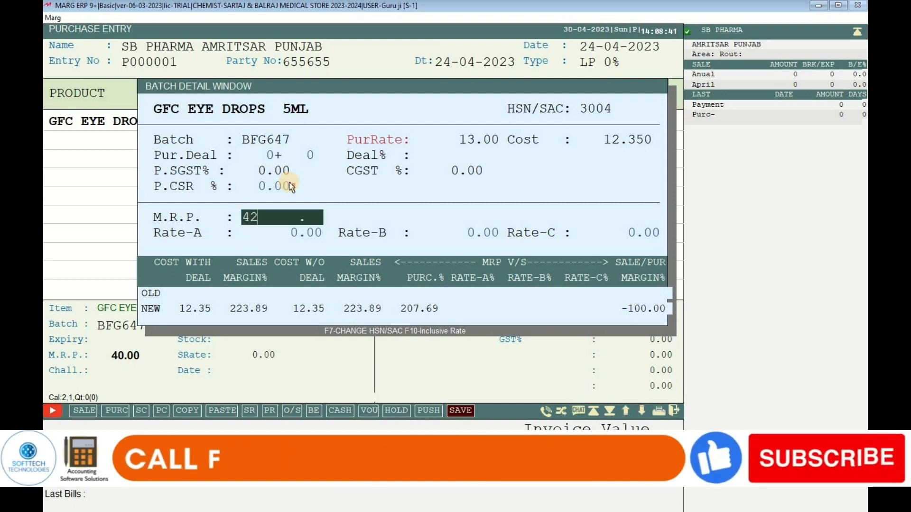
{"action": "key", "text": "Return"}
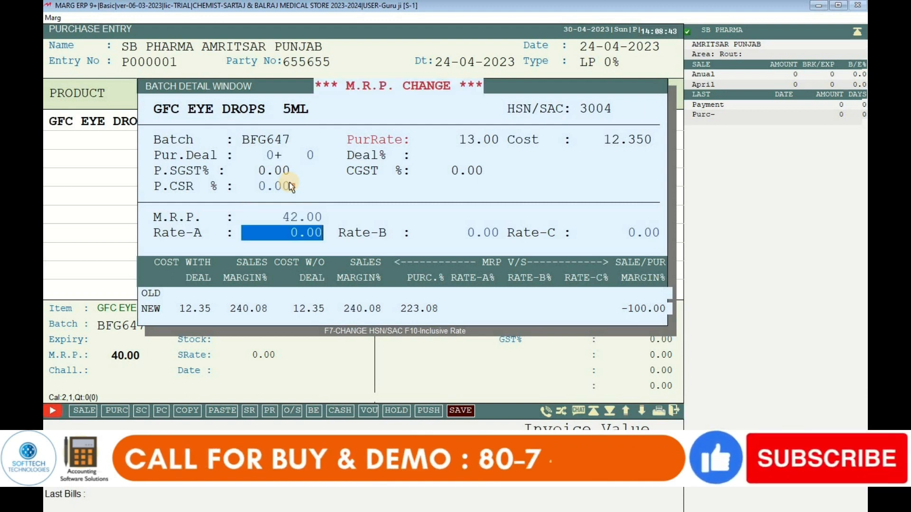
Step: Set Rate-A of the GFC EYE DROPS batch to 42.00 and accept the batch details
{"action": "type", "text": "42 ."}
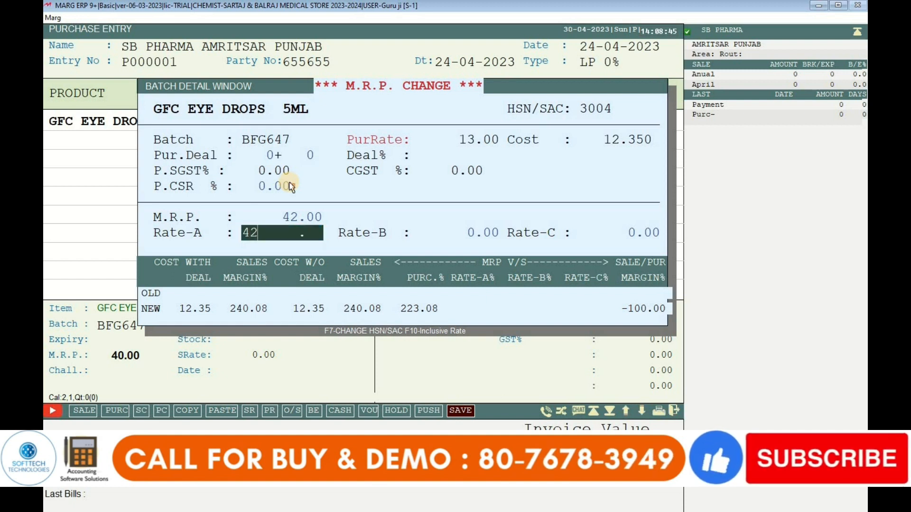
{"action": "key", "text": "Return"}
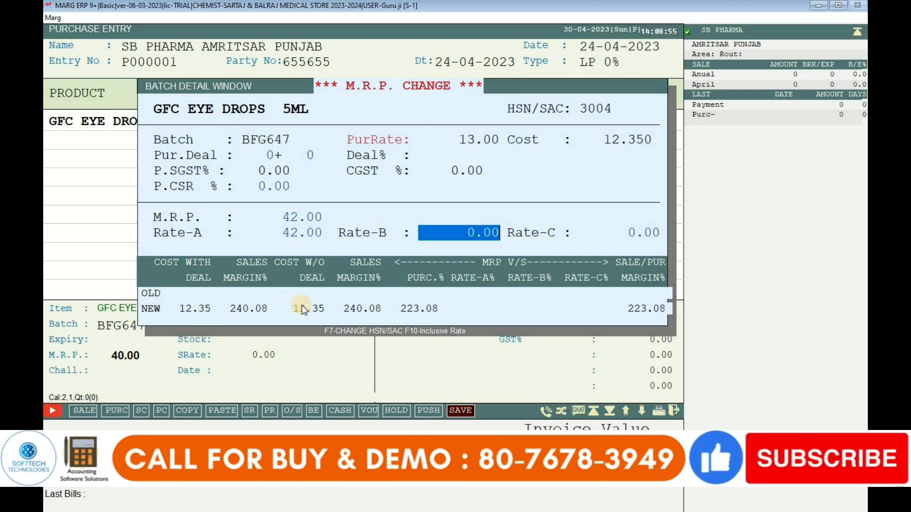
{"action": "key", "text": "Return"}
{"action": "key", "text": "Return"}
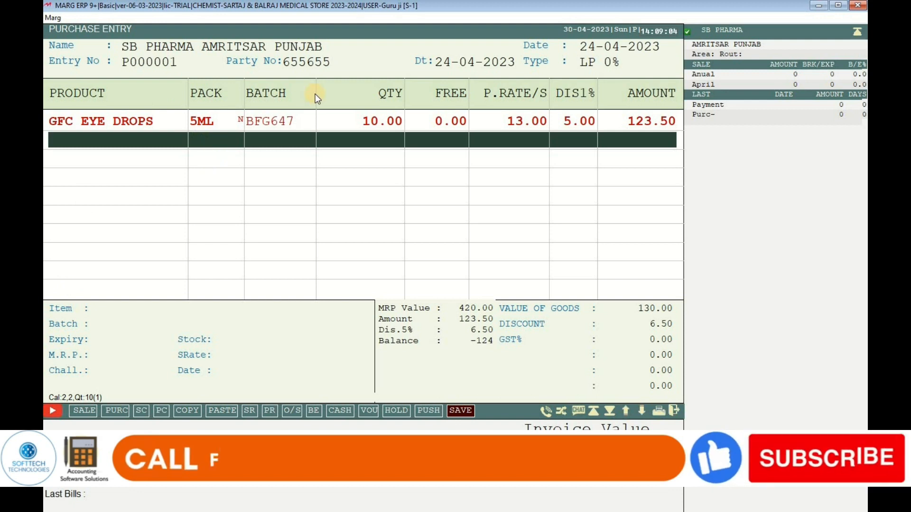
Step: Add GFLOTAS D EYE DROP 5 ML as the second purchase line with batch 765HGH
{"action": "key", "text": "Return"}
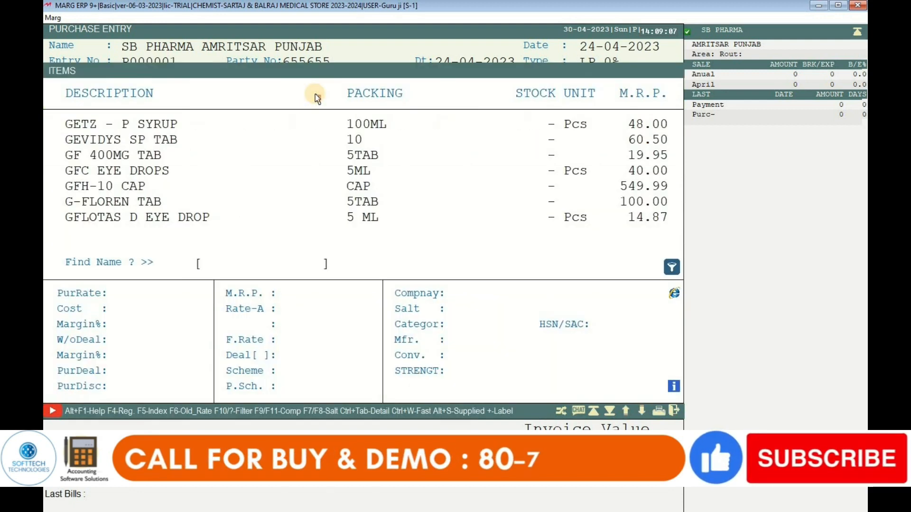
{"action": "key", "text": "Down"}
{"action": "key", "text": "Down"}
{"action": "key", "text": "Down"}
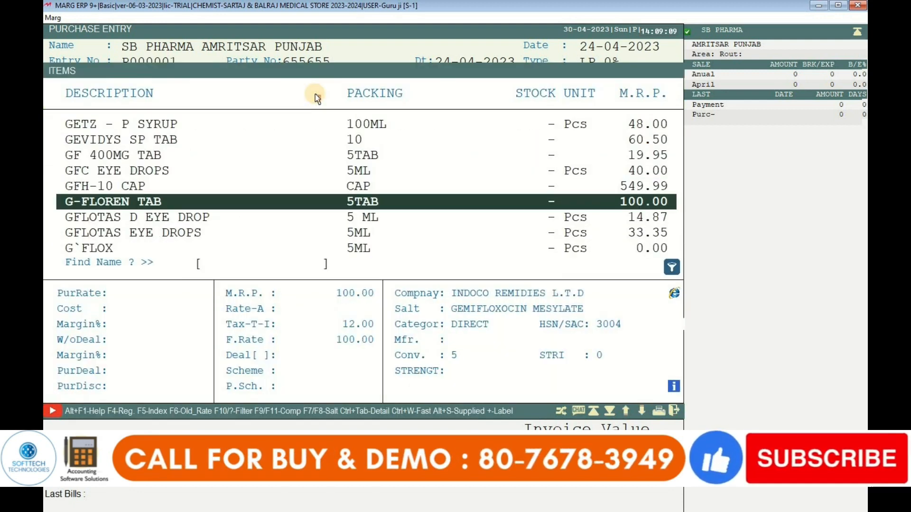
{"action": "key", "text": "Return"}
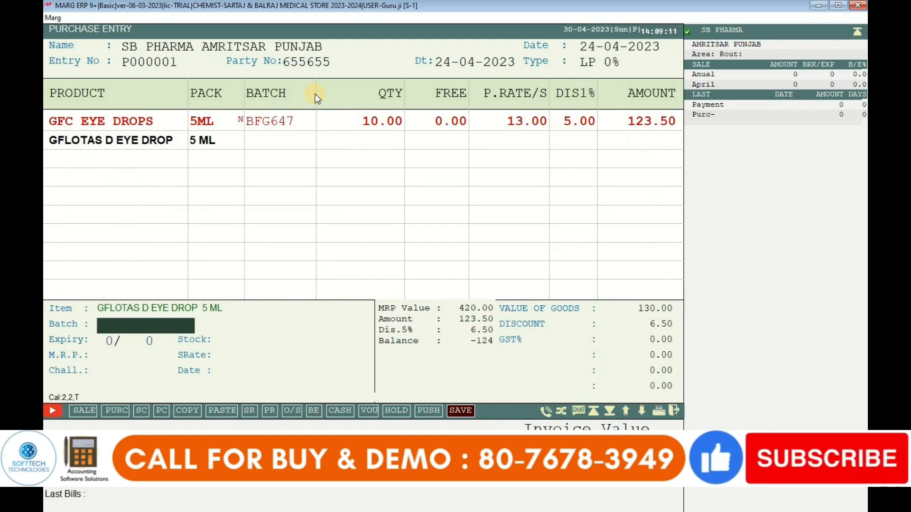
{"action": "key", "text": "Return"}
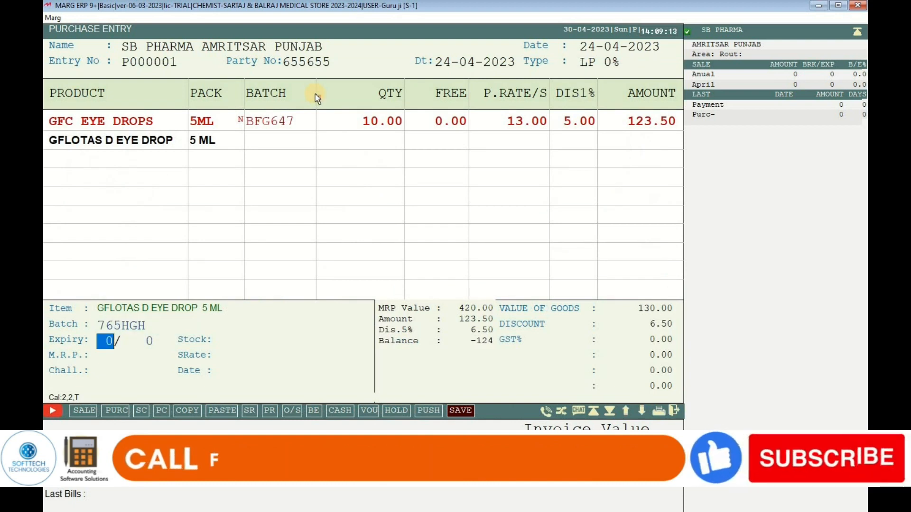
Step: Set the expiry of batch 765HGH to 2/25
{"action": "type", "text": "2"}
{"action": "key", "text": "Return"}
{"action": "type", "text": "23"}
{"action": "key", "text": "Return"}
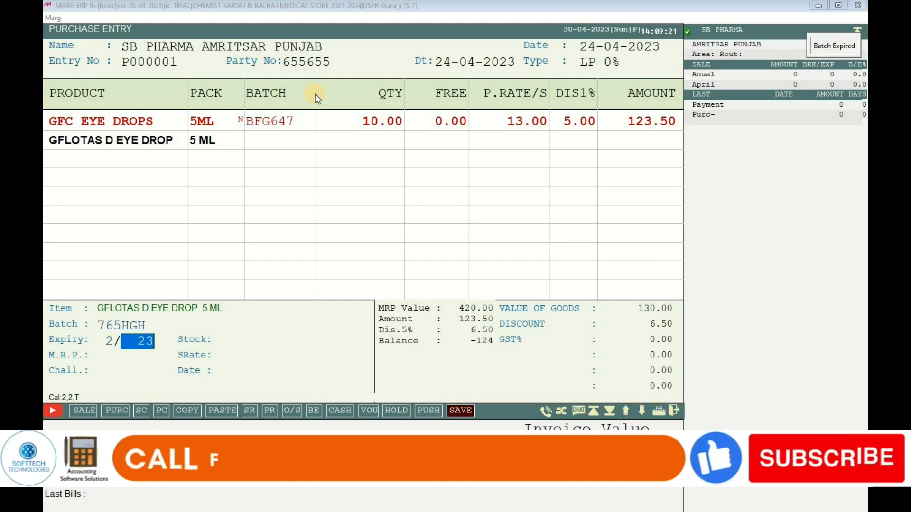
{"action": "key", "text": "Return"}
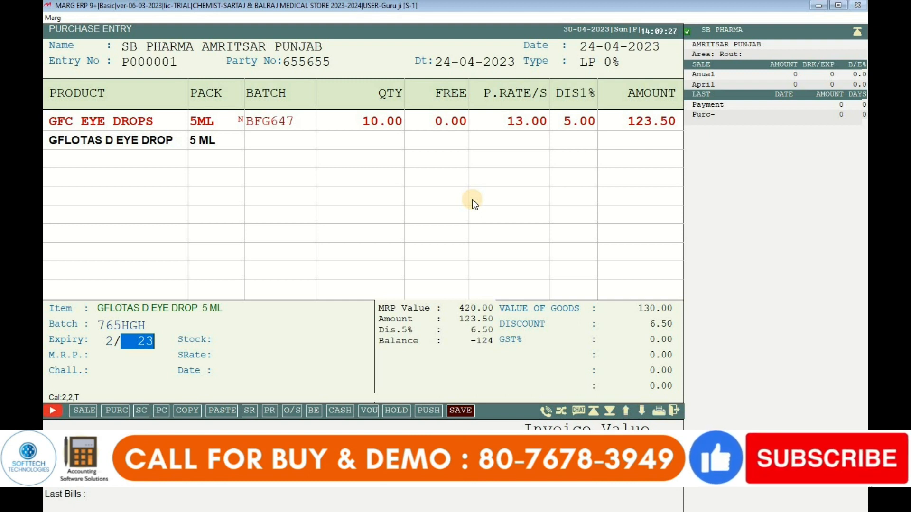
{"action": "type", "text": "25"}
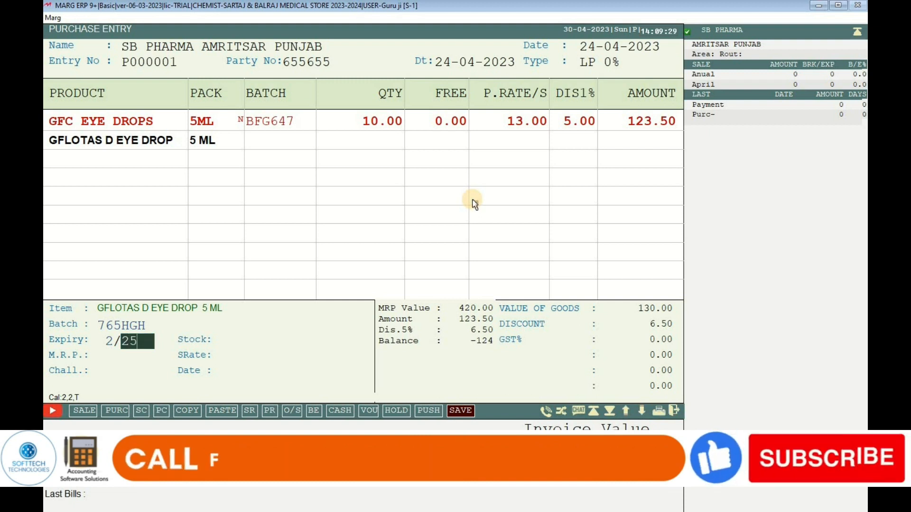
{"action": "key", "text": "Return"}
Step: Enter a quantity of 60, a purchase rate of 5.00 and a 6% discount for GFLOTAS D EYE DROP
{"action": "type", "text": "60"}
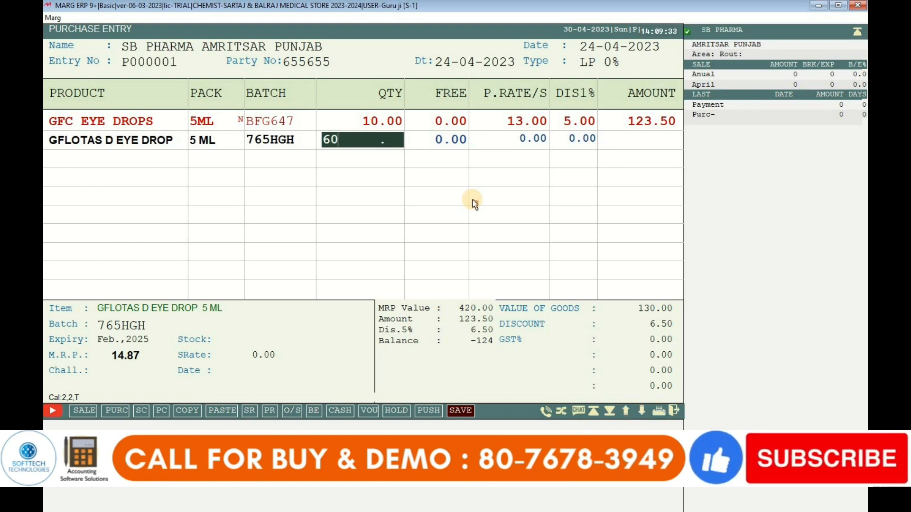
{"action": "key", "text": "Return"}
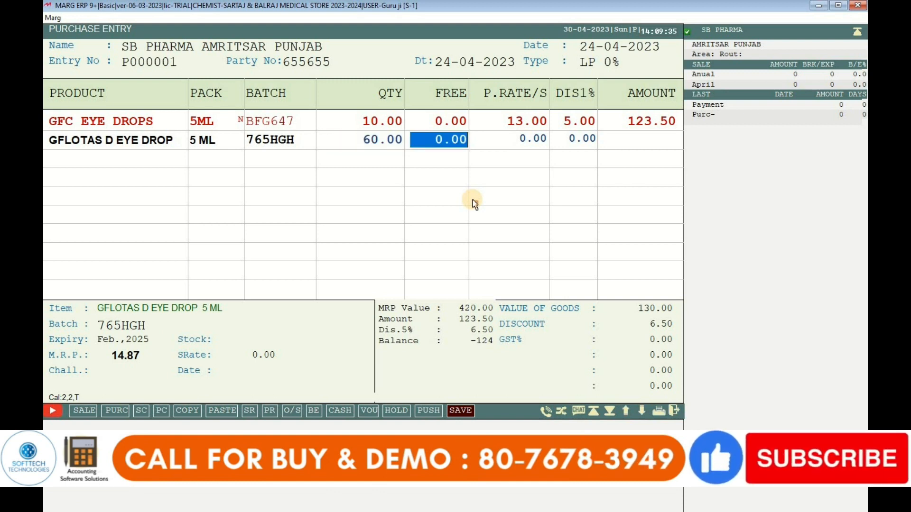
{"action": "key", "text": "Return"}
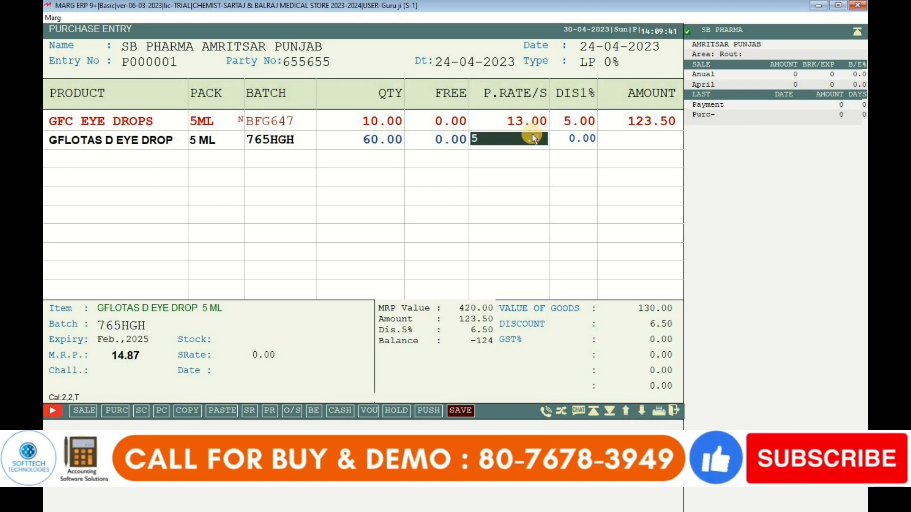
{"action": "key", "text": "Return"}
{"action": "key", "text": "Return"}
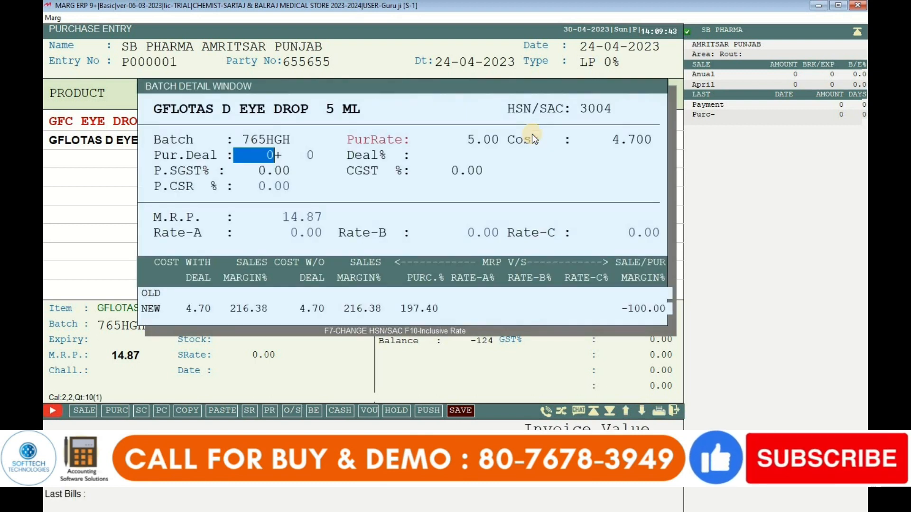
Step: Accept the deal and tax values of the GFLOTAS D EYE DROP batch and set its M.R.P. to 15.00
{"action": "key", "text": "Return"}
{"action": "key", "text": "Return"}
{"action": "key", "text": "Return"}
{"action": "key", "text": "Return"}
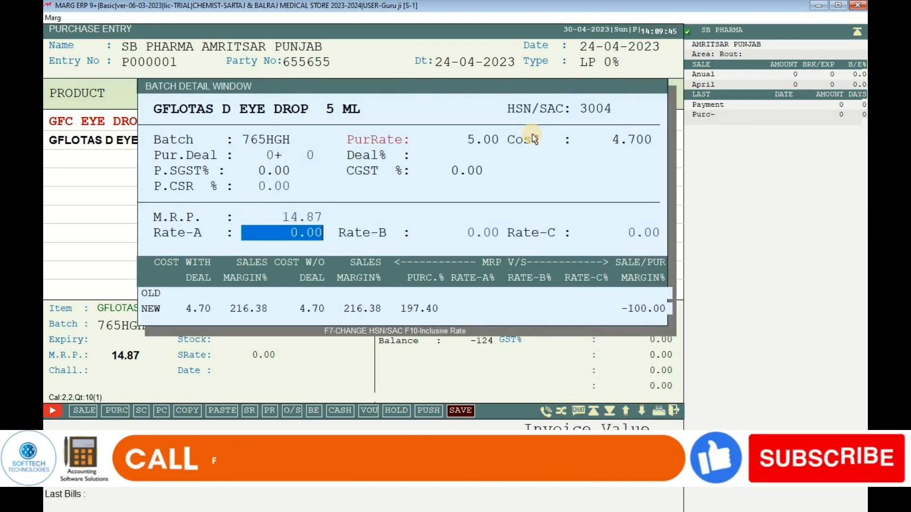
{"action": "key", "text": "Up"}
{"action": "type", "text": "15"}
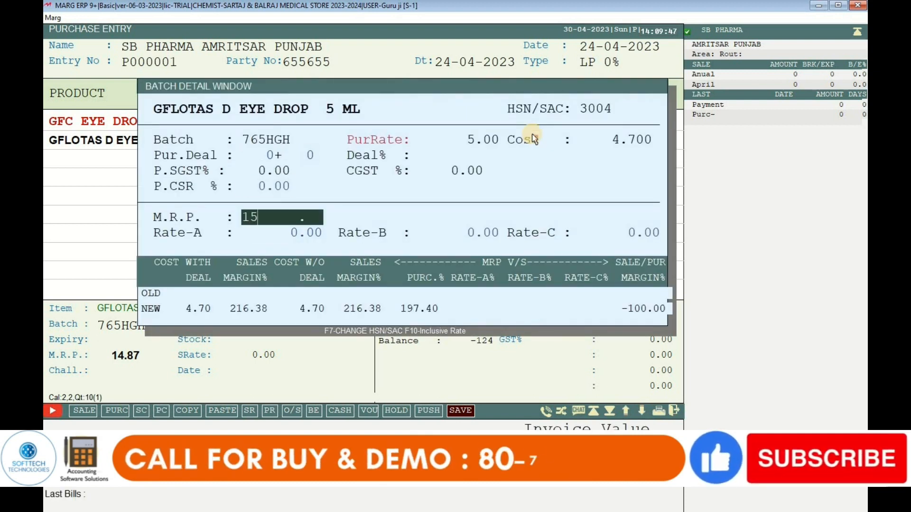
{"action": "key", "text": "Return"}
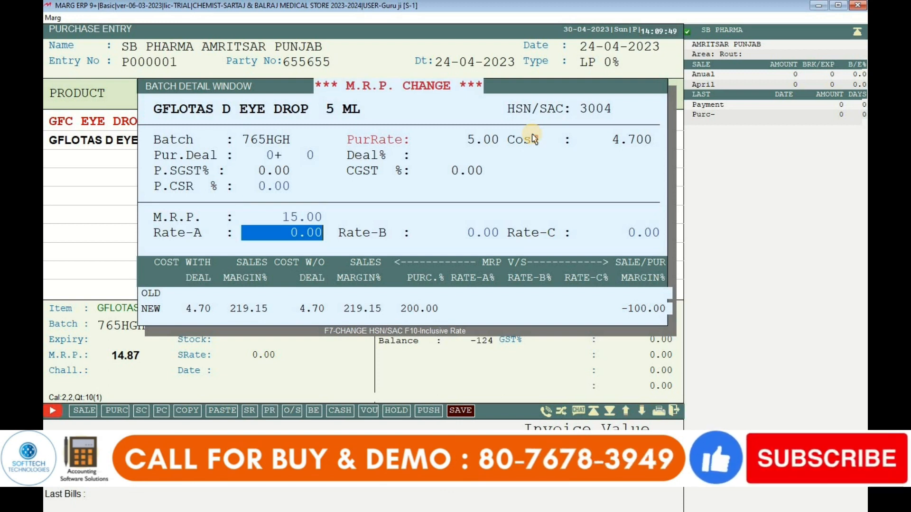
Step: Set Rate-A of the GFLOTAS D EYE DROP batch to 15.00 and accept the batch details
{"action": "type", "text": "15"}
{"action": "key", "text": "Return"}
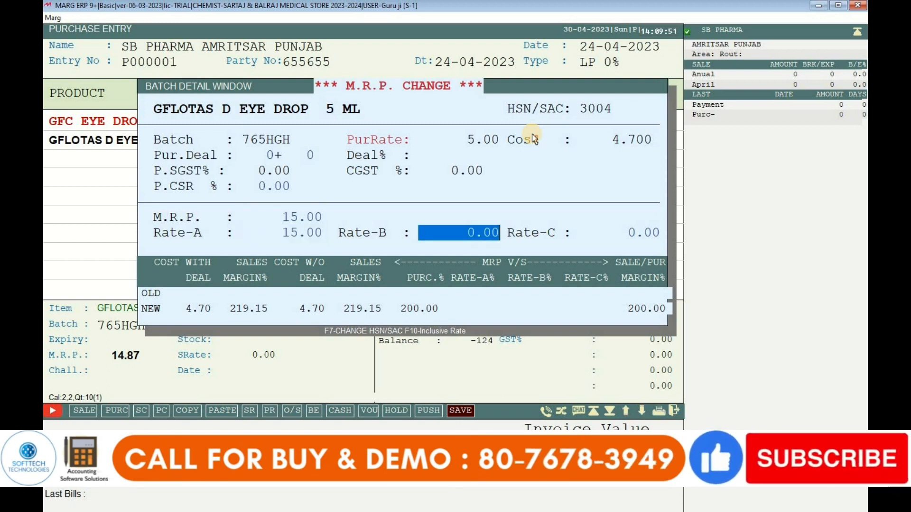
{"action": "key", "text": "Return"}
{"action": "key", "text": "Return"}
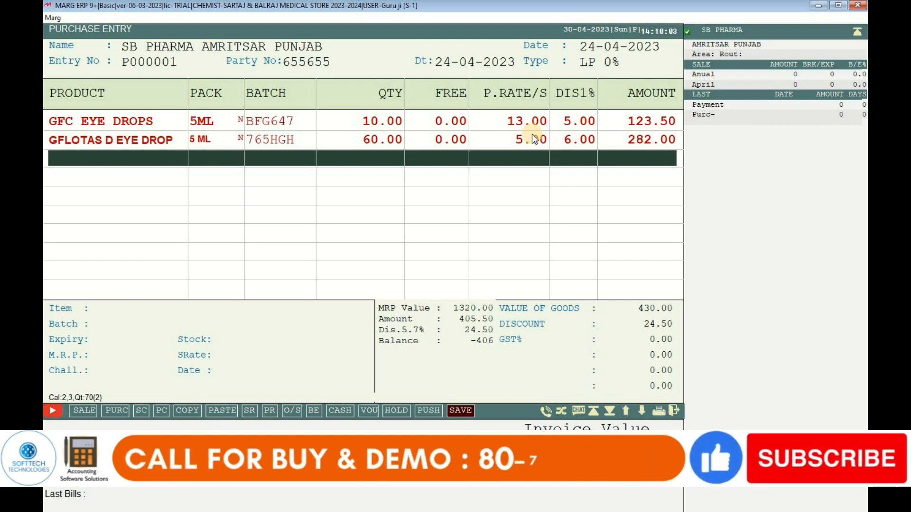
Step: Finish item entry and start saving the purchase bill, accepting the bill discount and the listed item schemes
{"action": "key", "text": "Return"}
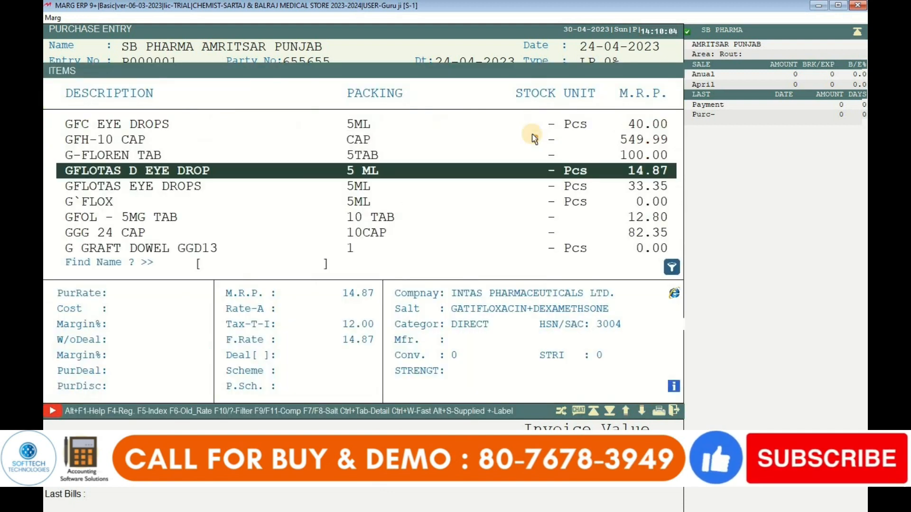
{"action": "key", "text": "Escape"}
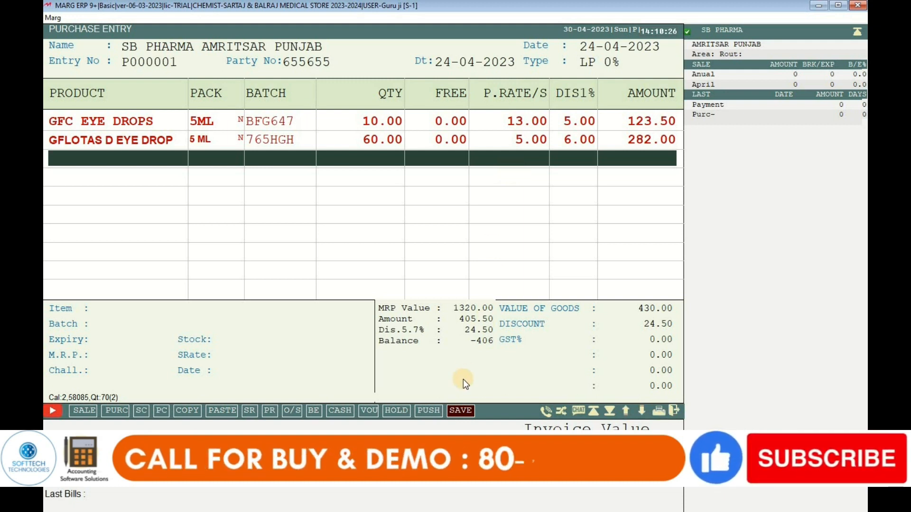
{"action": "left_click", "coordinate": [458, 413]}
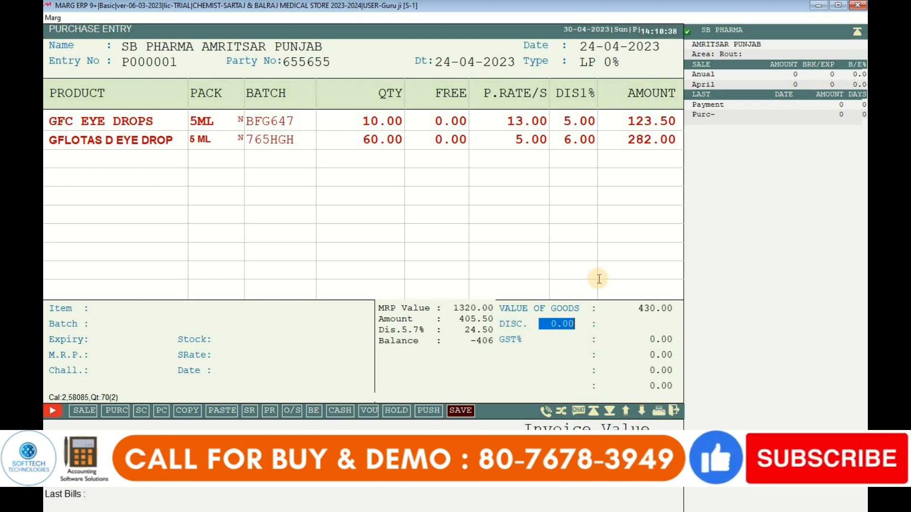
{"action": "key", "text": "Return"}
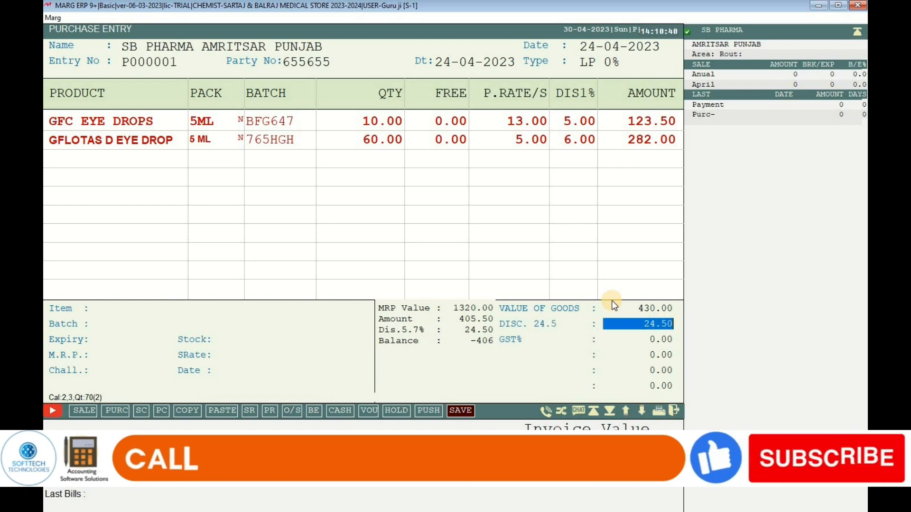
{"action": "key", "text": "Return"}
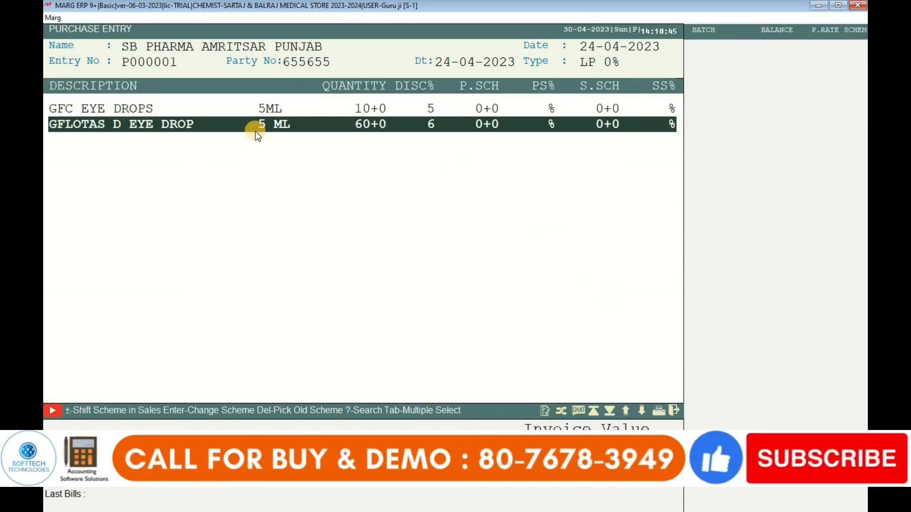
{"action": "key", "text": "Down"}
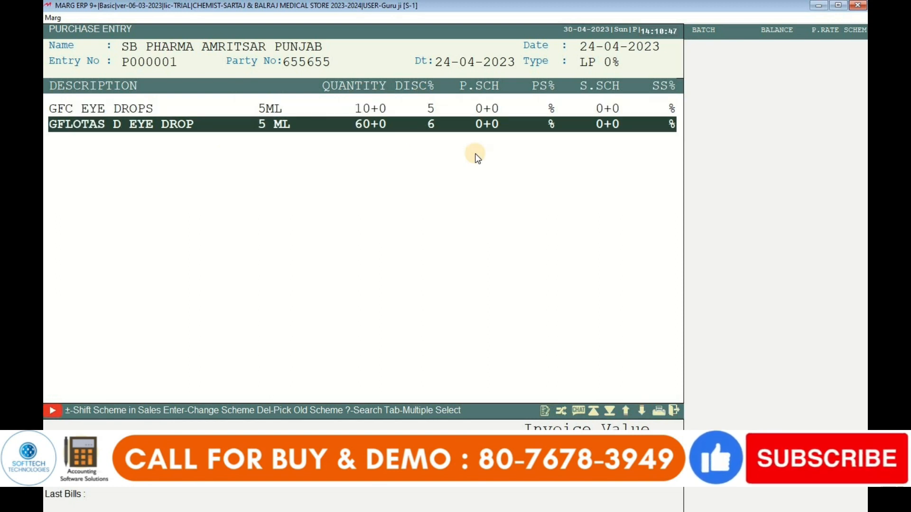
{"action": "key", "text": "Escape"}
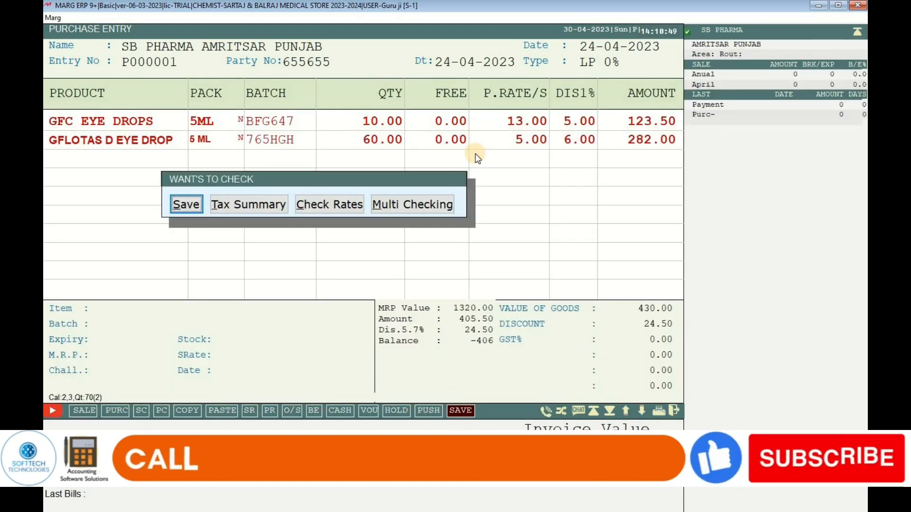
Step: Save the purchase bill with the proposed bill value and no cash paid, skipping the printed copies
{"action": "left_click", "coordinate": [191, 204]}
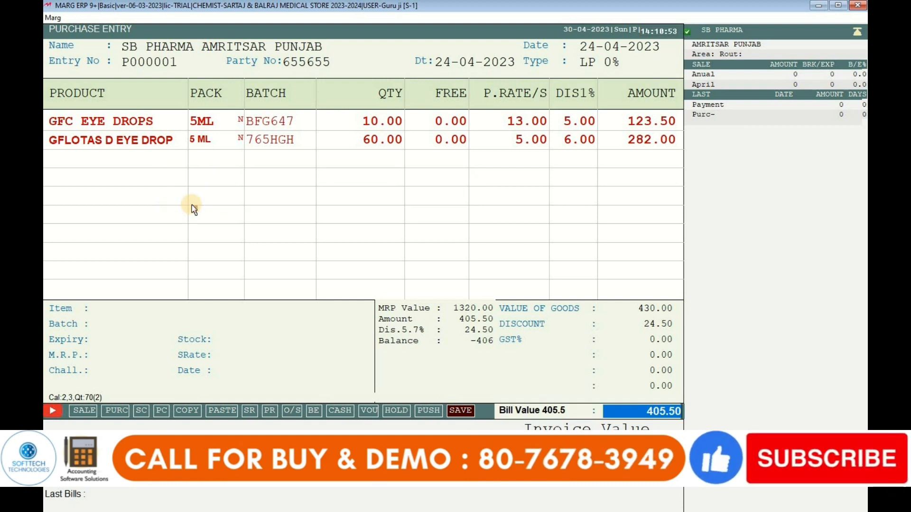
{"action": "key", "text": "Return"}
{"action": "key", "text": "Return"}
{"action": "key", "text": "Return"}
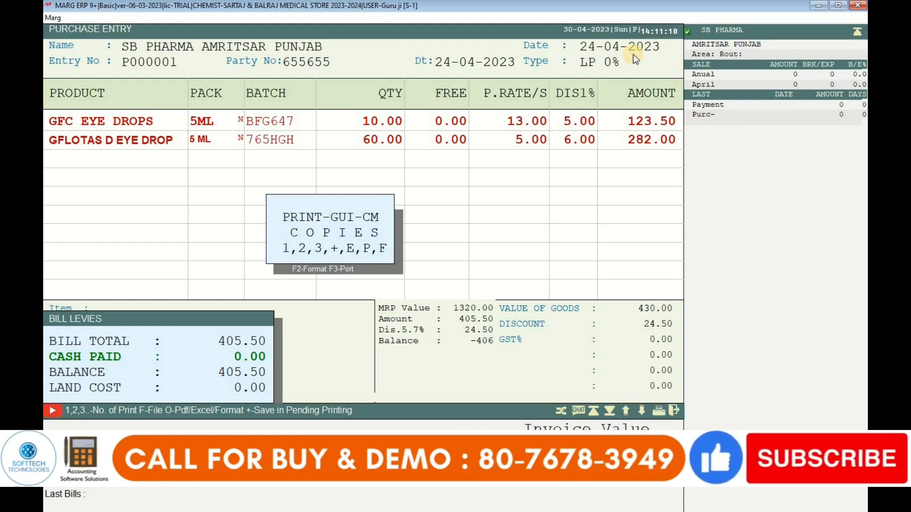
{"action": "key", "text": "Escape"}
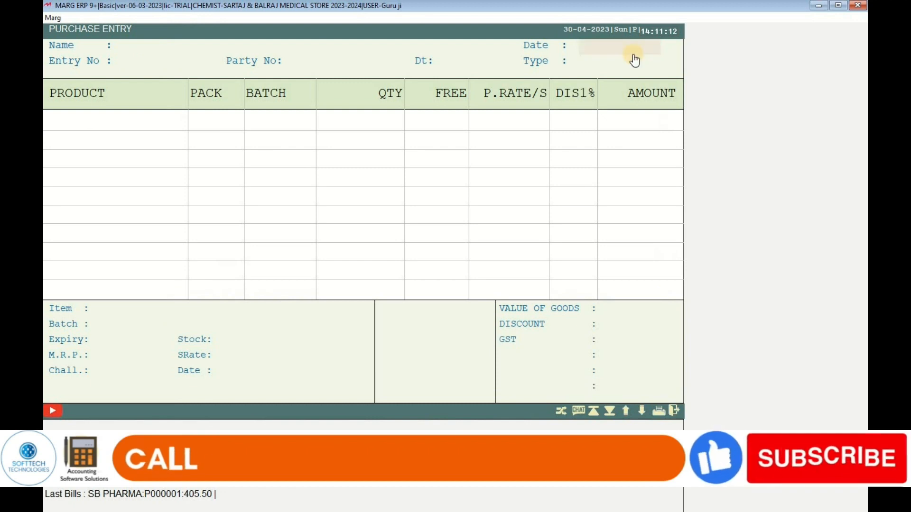
Step: Leave purchase entry, open the closing stock report and show only stocked items to check the two eye-drop products
{"action": "key", "text": "Escape"}
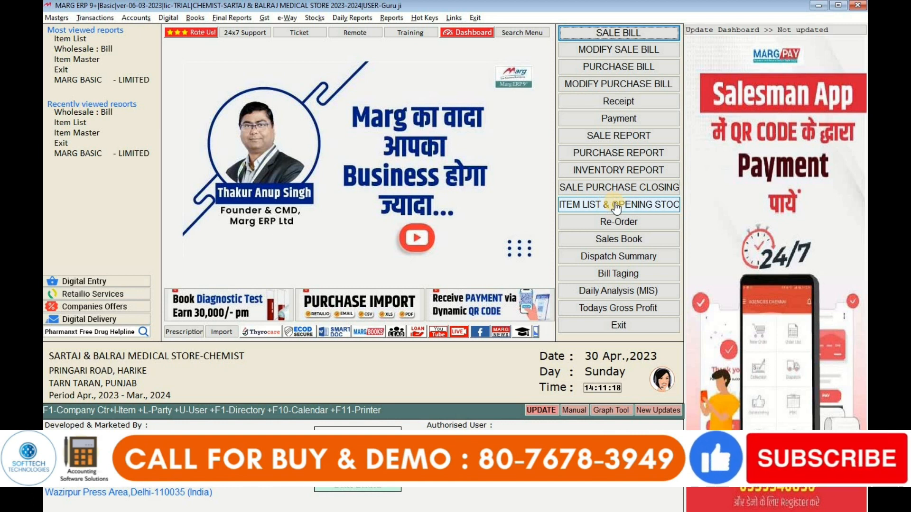
{"action": "left_click", "coordinate": [612, 169]}
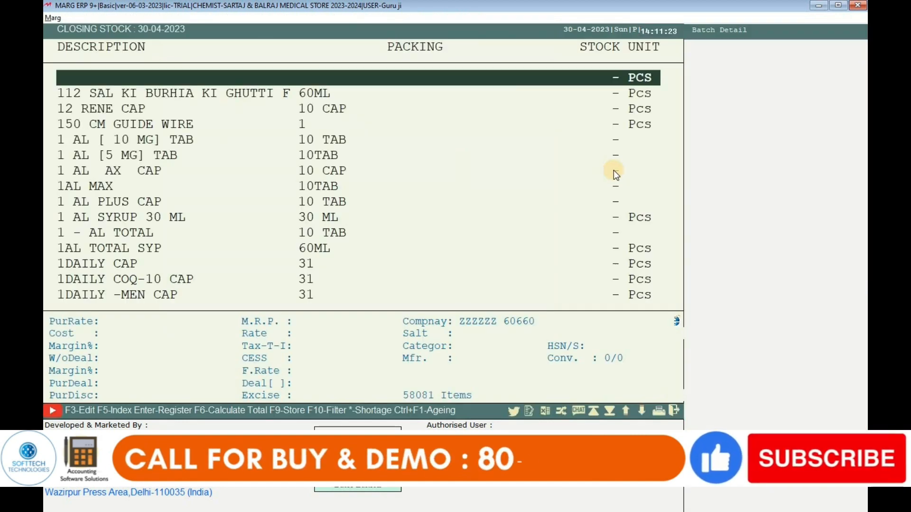
{"action": "key", "text": "Down"}
{"action": "key", "text": "Down"}
{"action": "key", "text": "Down"}
{"action": "key", "text": "Down"}
{"action": "key", "text": "Down"}
{"action": "key", "text": "Down"}
{"action": "key", "text": "Down"}
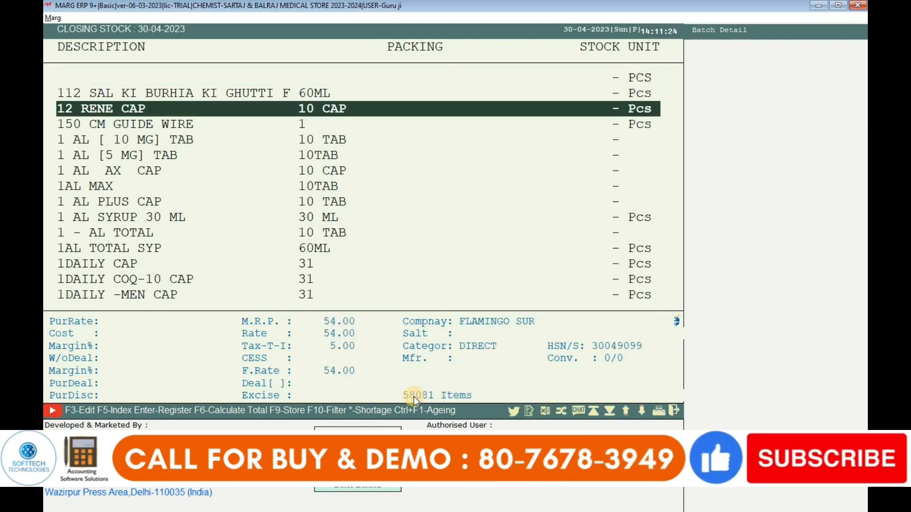
{"action": "left_click", "coordinate": [403, 233]}
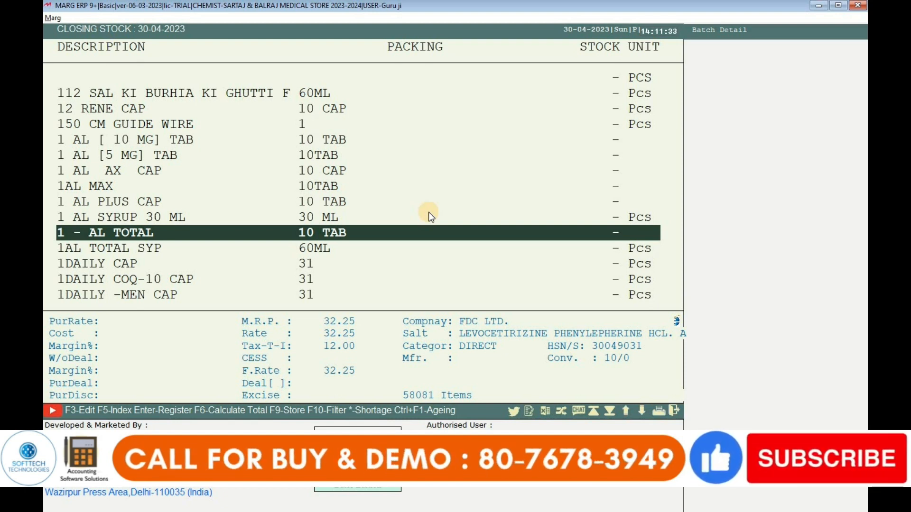
{"action": "key", "text": "Tab"}
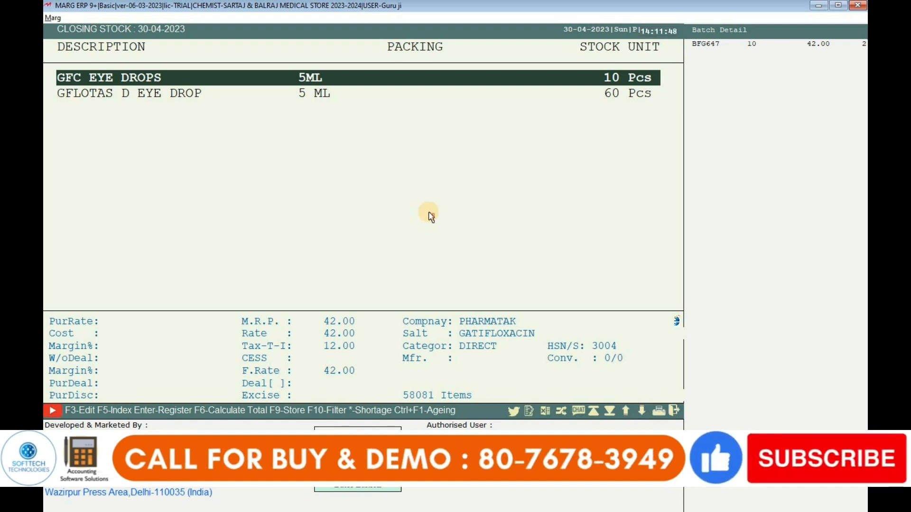
{"action": "key", "text": "Down"}
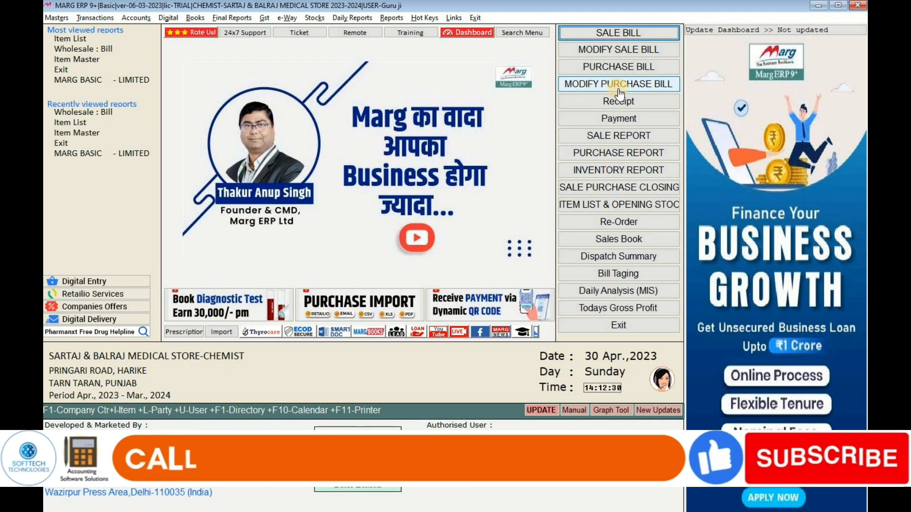
Step: List the purchase bills available for editing, keeping the All Time period, All Ledger filter and all hold and bill types
{"action": "left_click", "coordinate": [621, 89]}
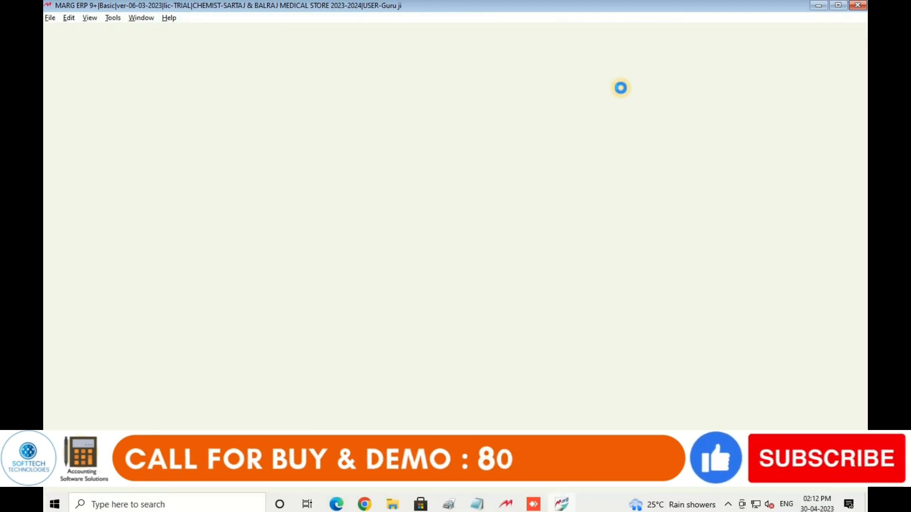
{"action": "key", "text": "Return"}
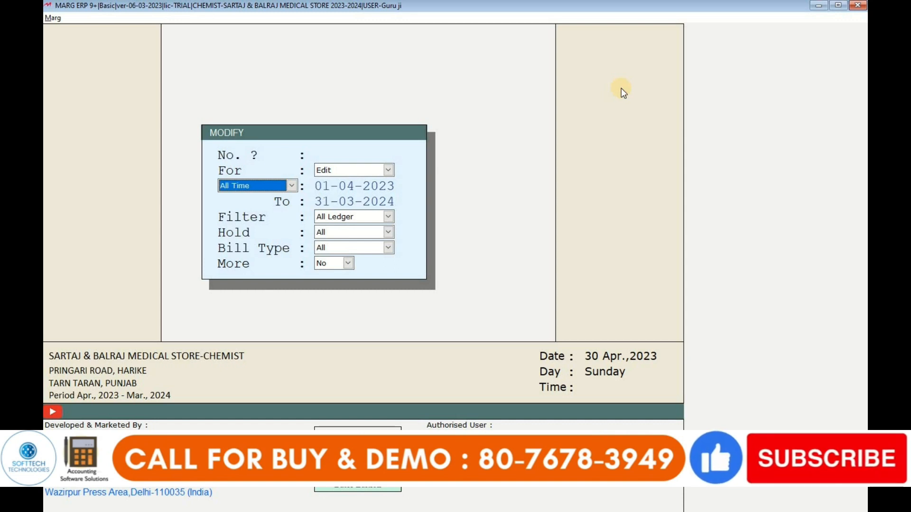
{"action": "key", "text": "Return"}
{"action": "key", "text": "Return"}
{"action": "key", "text": "Return"}
{"action": "key", "text": "Return"}
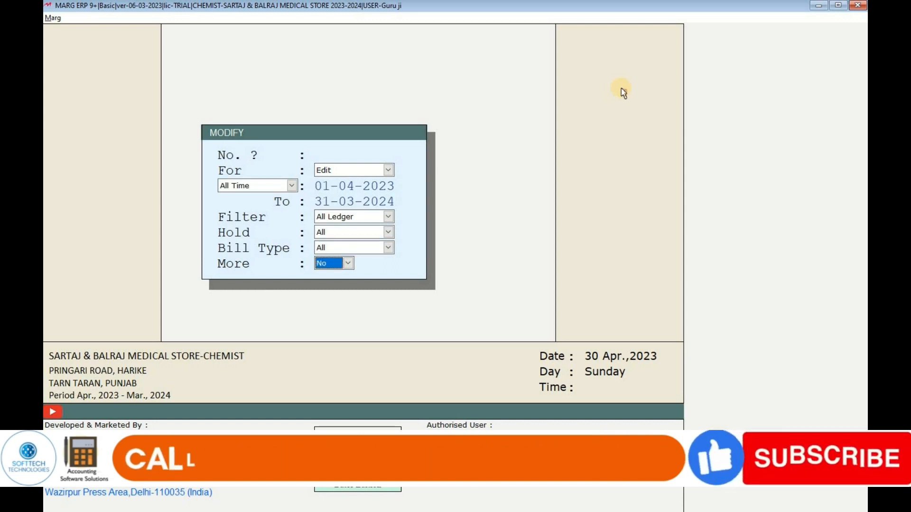
{"action": "key", "text": "Return"}
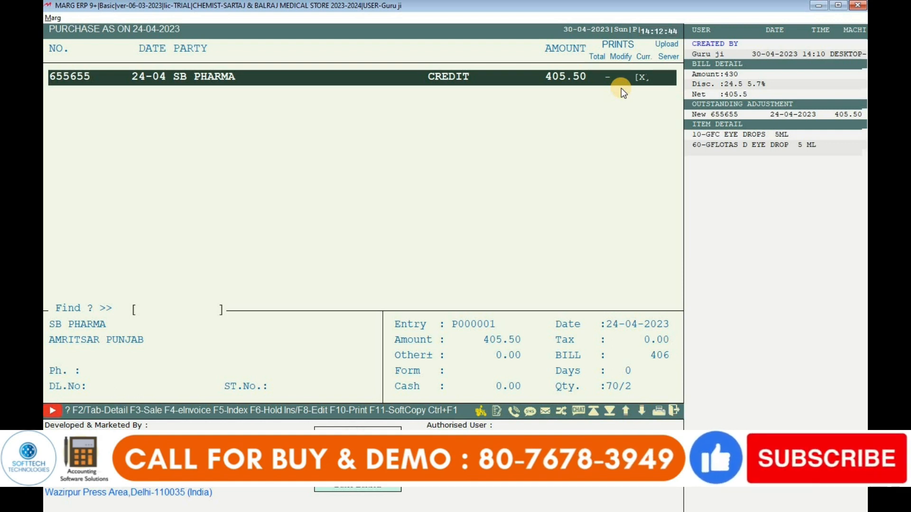
Step: Open the SB PHARMA purchase bill from the list and start modifying it
{"action": "key", "text": "Return"}
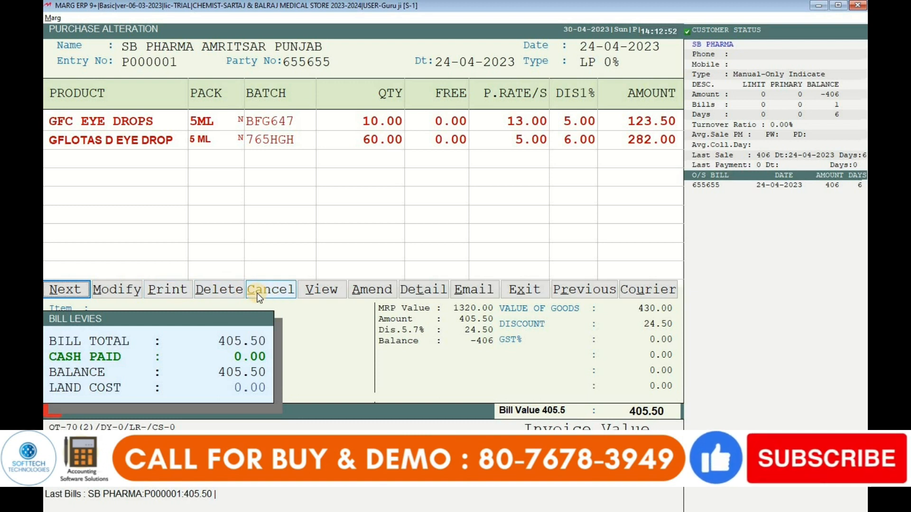
{"action": "left_click", "coordinate": [118, 290]}
{"action": "key", "text": "Return"}
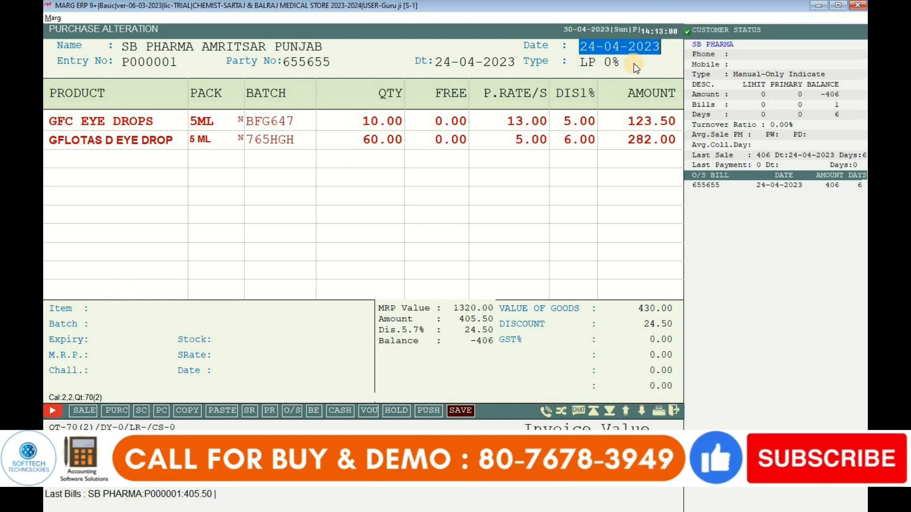
Step: Set the purchase bill's entry date to 23-04-2023
{"action": "type", "text": "23-"}
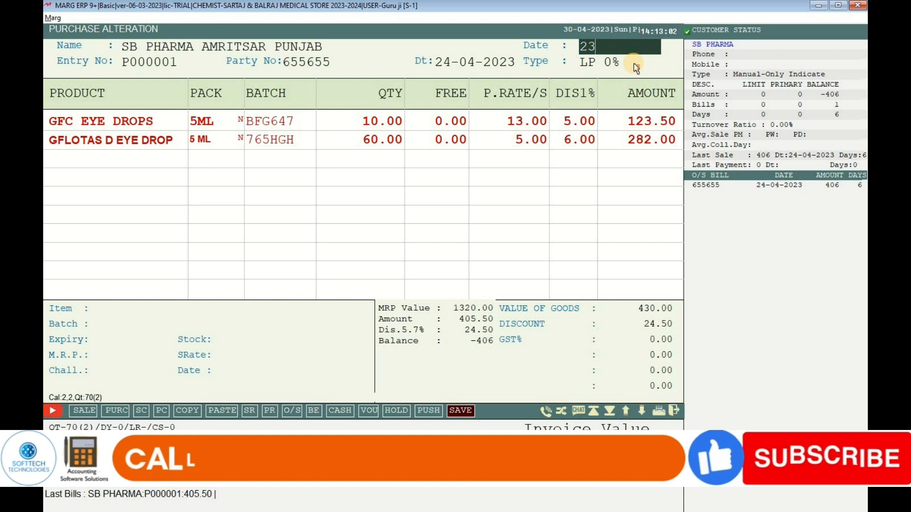
{"action": "type", "text": "04-20"}
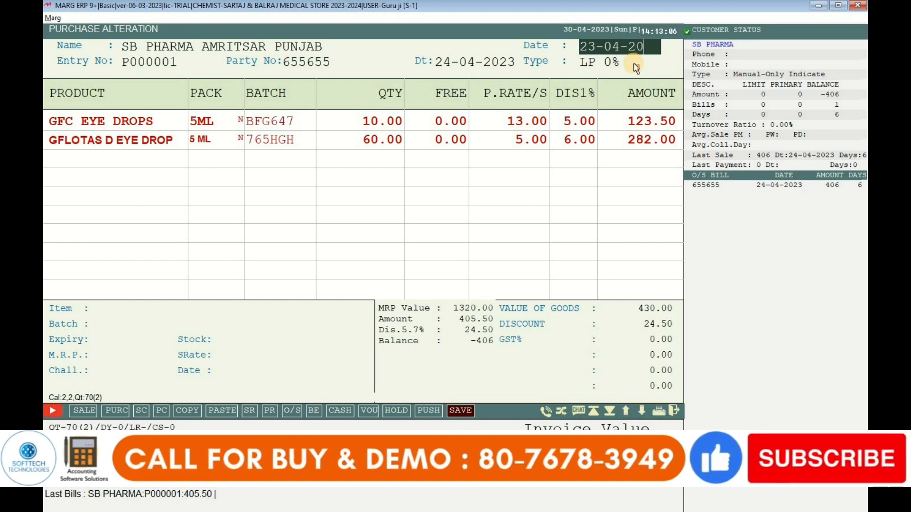
{"action": "type", "text": "23"}
{"action": "key", "text": "Return"}
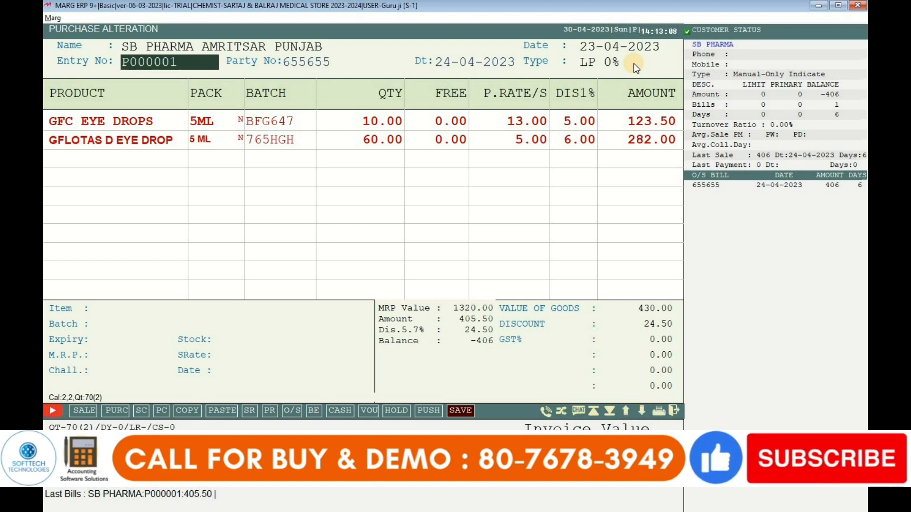
Step: Keep the entry number, shorten the party bill number to its first three digits and proceed to the item lines
{"action": "key", "text": "Return"}
{"action": "key", "text": "Right"}
{"action": "key", "text": "Right"}
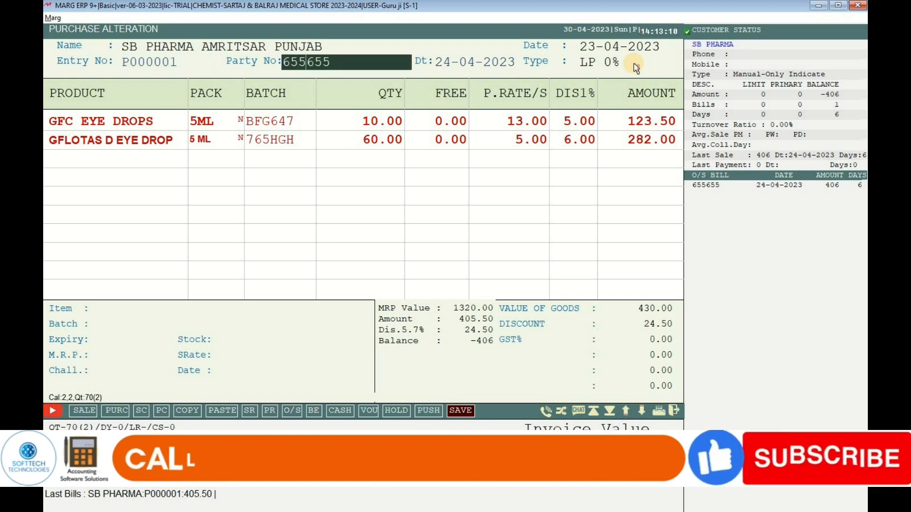
{"action": "key", "text": "Delete"}
{"action": "key", "text": "Delete"}
{"action": "key", "text": "Delete"}
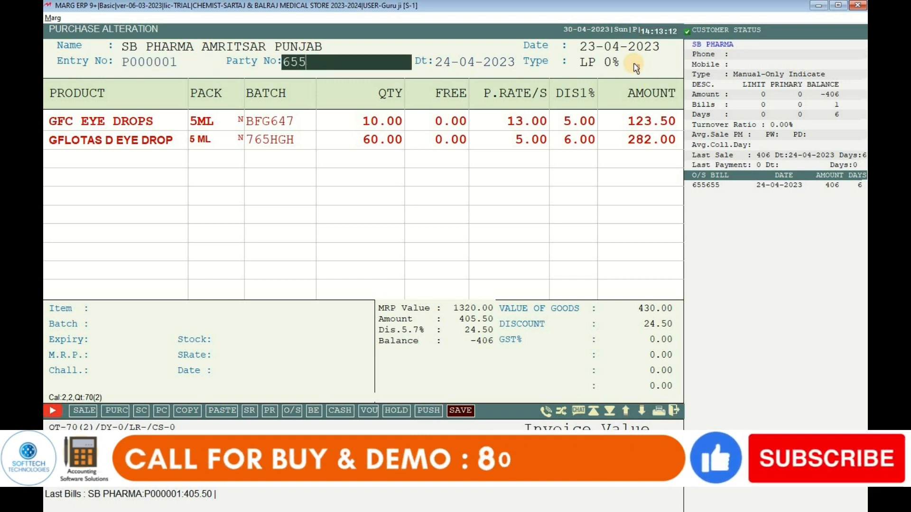
{"action": "key", "text": "Return"}
{"action": "key", "text": "Return"}
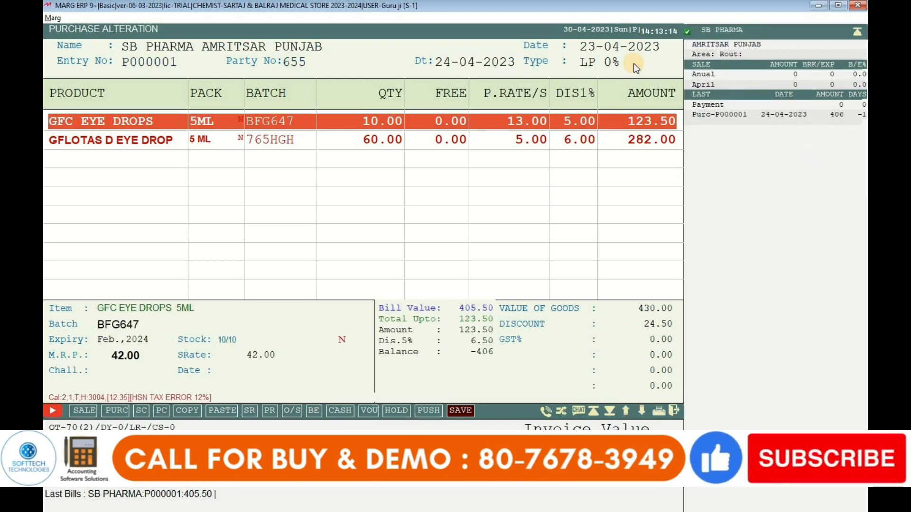
{"action": "key", "text": "Down"}
{"action": "key", "text": "Return"}
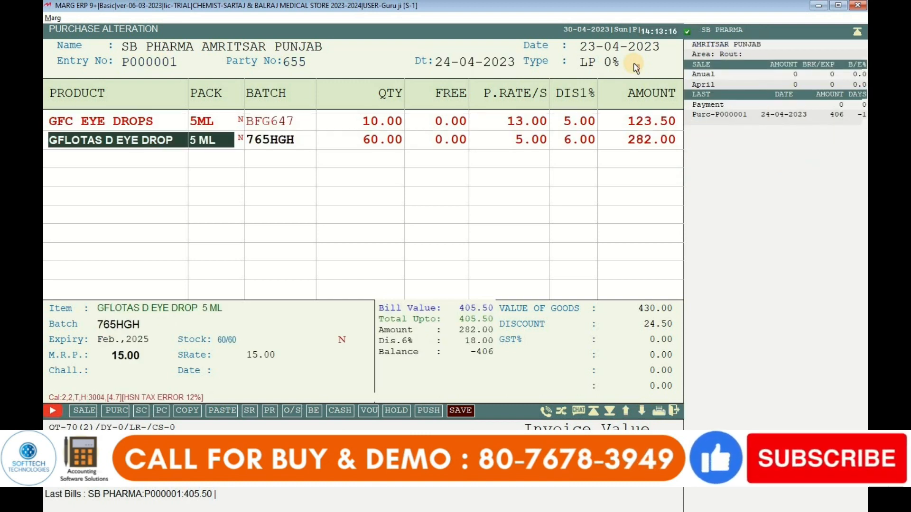
{"action": "key", "text": "Escape"}
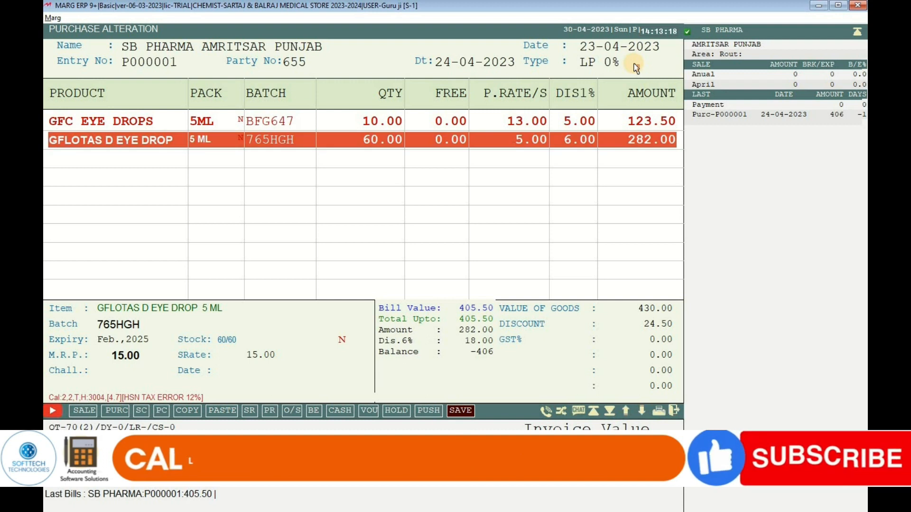
{"action": "key", "text": "Up"}
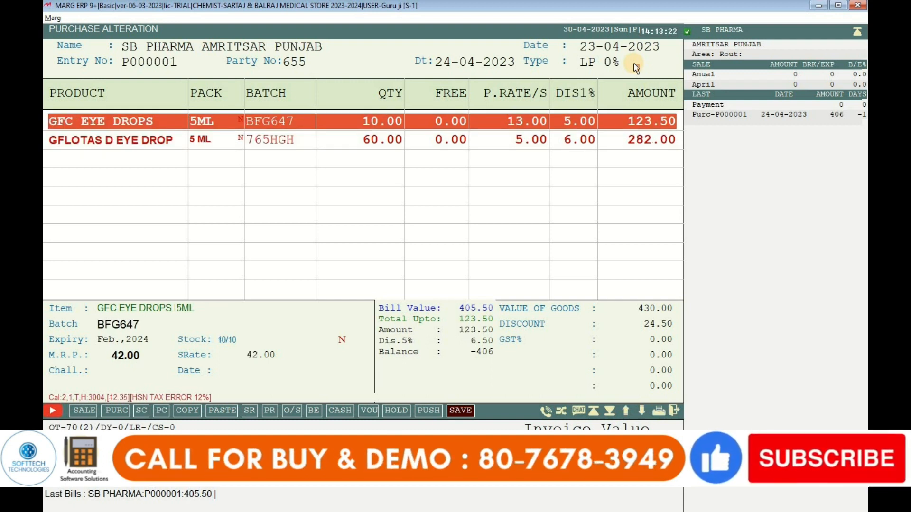
{"action": "key", "text": "Down"}
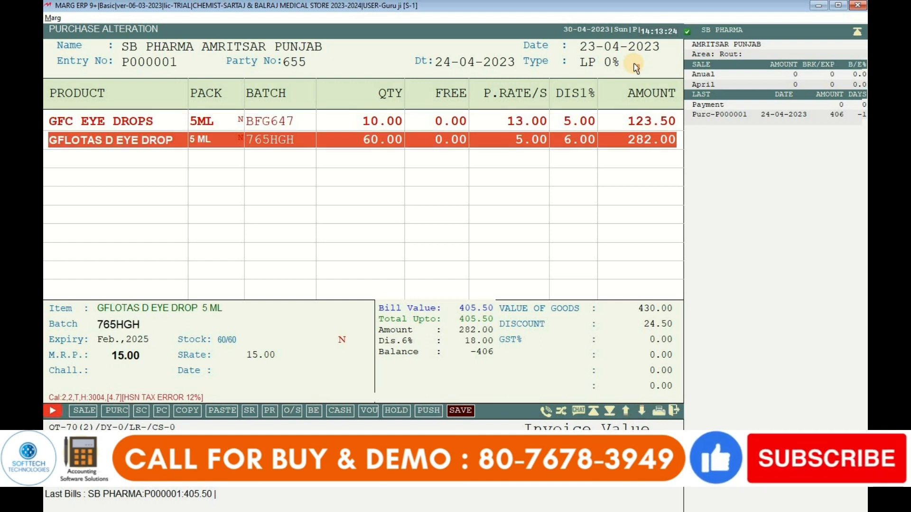
{"action": "key", "text": "Up"}
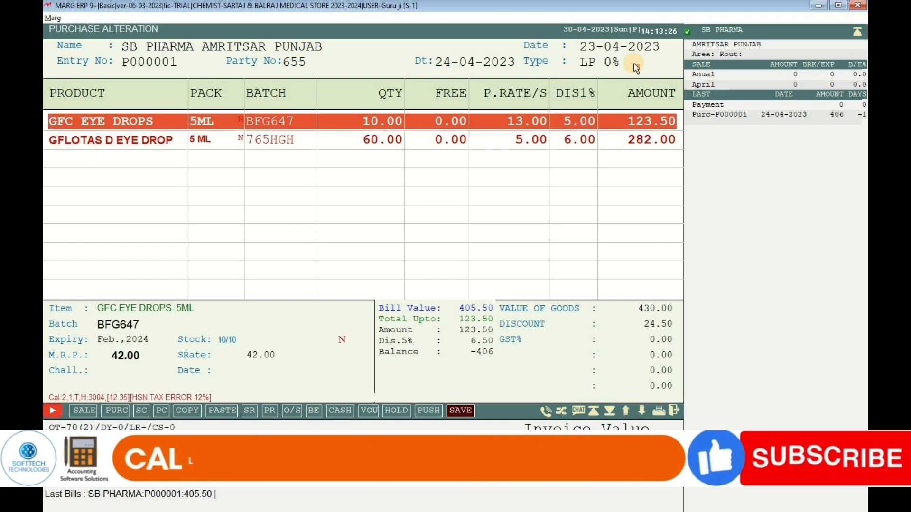
Step: Set the quantity of the GFLOTAS D EYE DROP line to 20, keeping its batch and free quantity
{"action": "key", "text": "Down"}
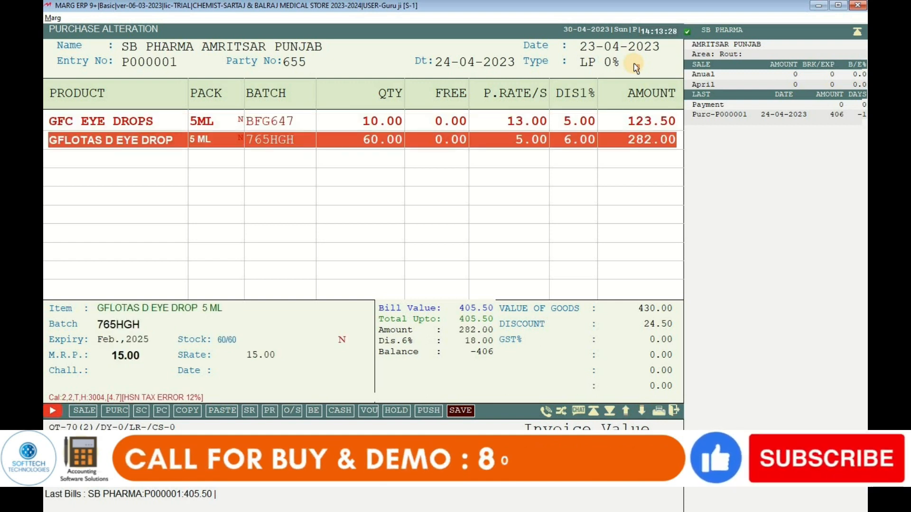
{"action": "key", "text": "Return"}
{"action": "key", "text": "Return"}
{"action": "key", "text": "Return"}
{"action": "key", "text": "Return"}
{"action": "key", "text": "Return"}
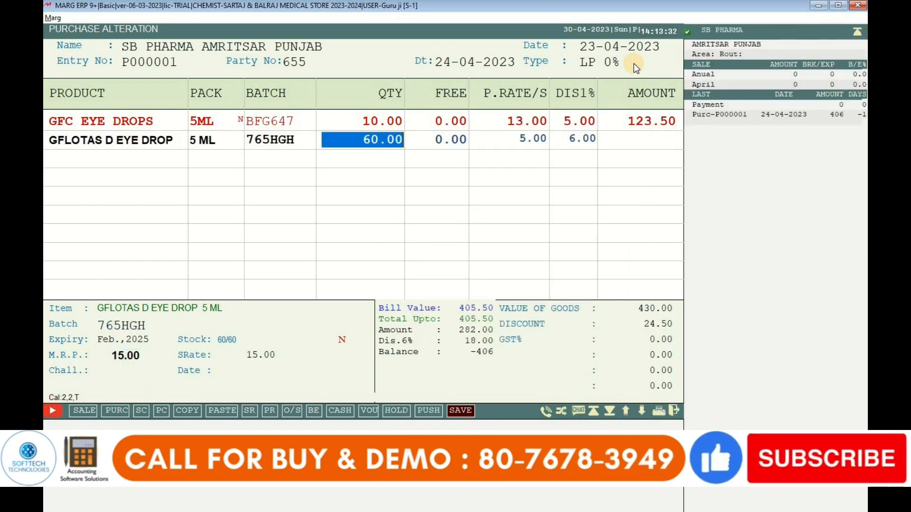
{"action": "type", "text": "20"}
{"action": "key", "text": "Return"}
{"action": "key", "text": "Return"}
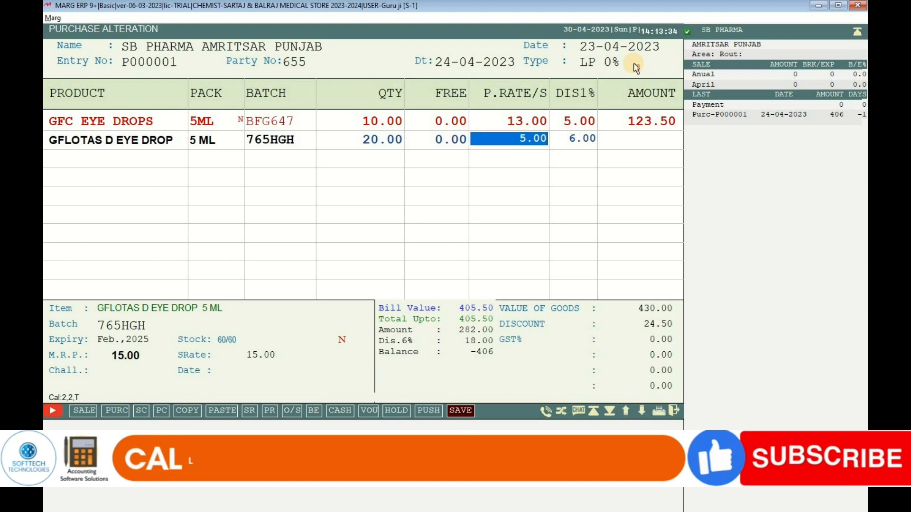
Step: Keep the GFLOTAS D EYE DROP rate, set its discount to 0% and accept the proposed batch details
{"action": "key", "text": "Return"}
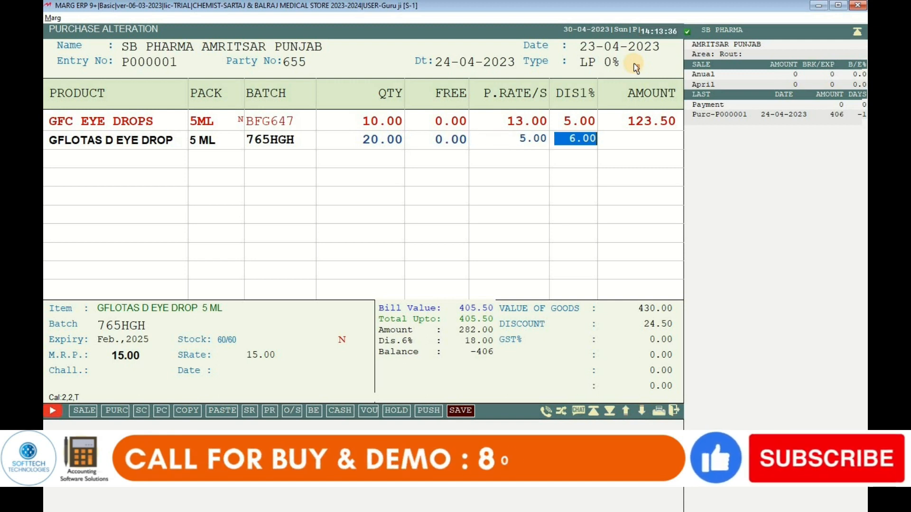
{"action": "type", "text": "0"}
{"action": "key", "text": "Return"}
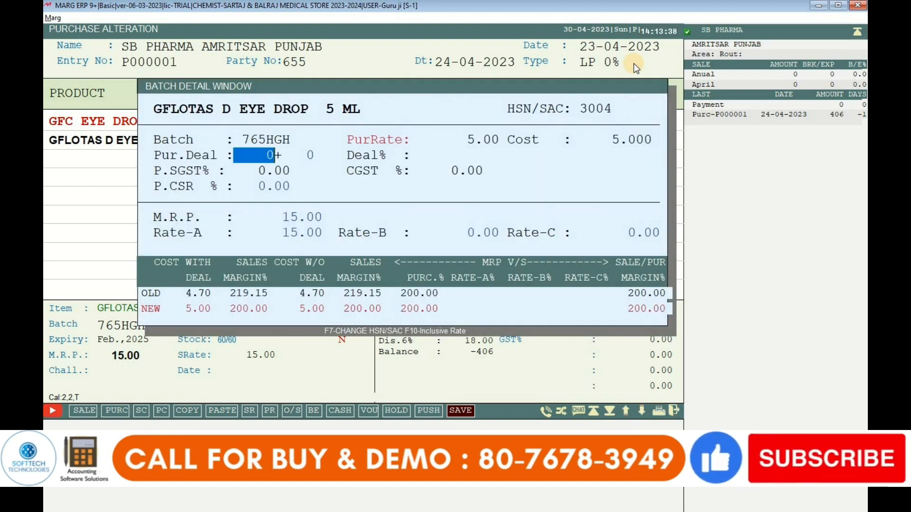
{"action": "key", "text": "Return"}
{"action": "key", "text": "Return"}
{"action": "key", "text": "Return"}
{"action": "key", "text": "Return"}
{"action": "key", "text": "Return"}
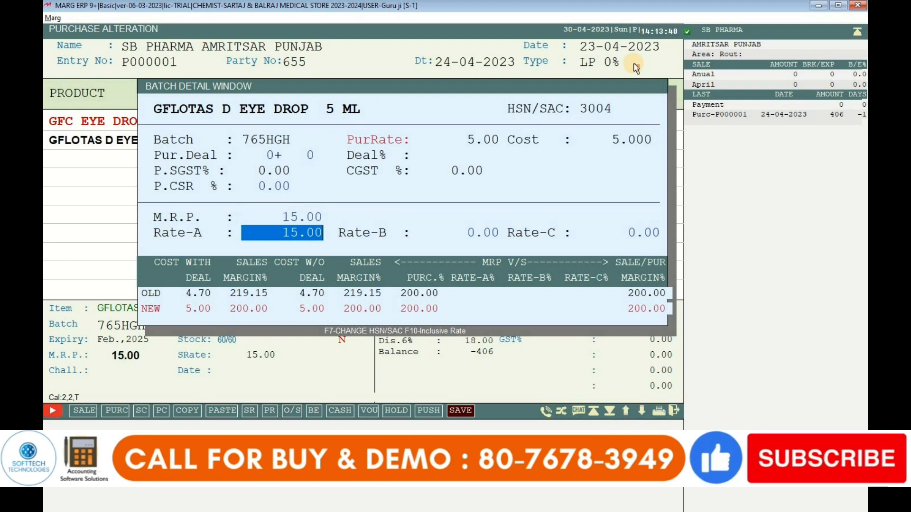
{"action": "key", "text": "Return"}
{"action": "key", "text": "Return"}
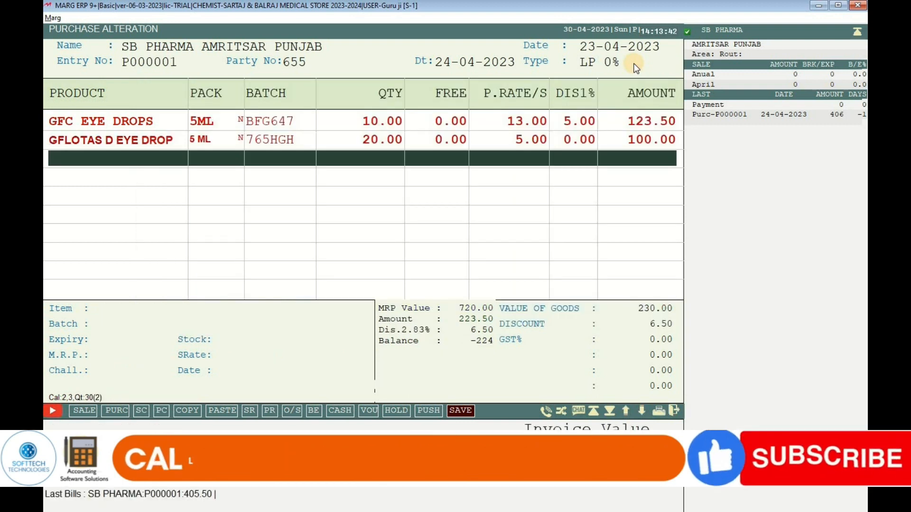
Step: Finish the item lines and accept the purchase bill's proposed discount, GST and bill value
{"action": "key", "text": "Escape"}
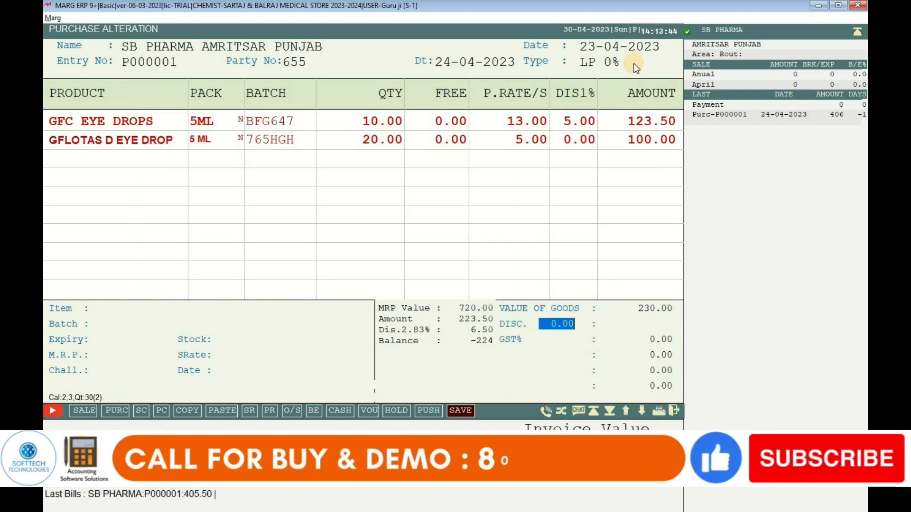
{"action": "key", "text": "Return"}
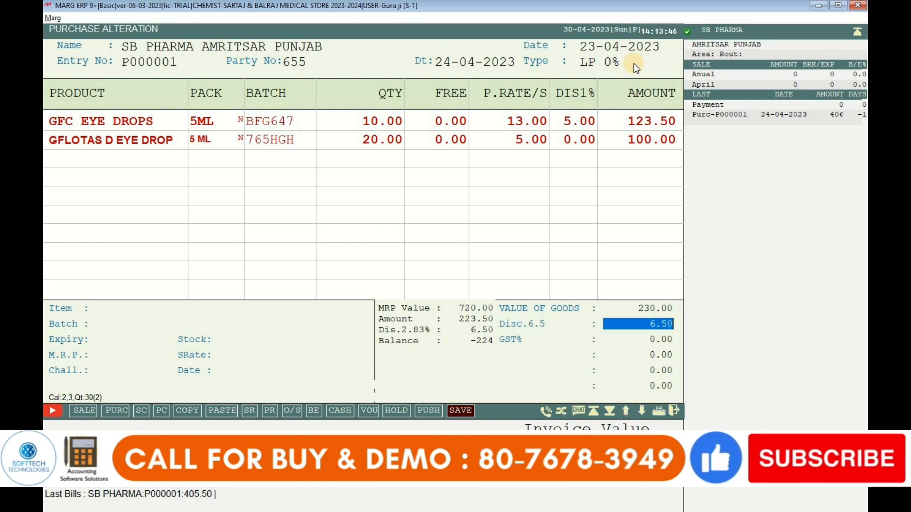
{"action": "key", "text": "Return"}
{"action": "key", "text": "Return"}
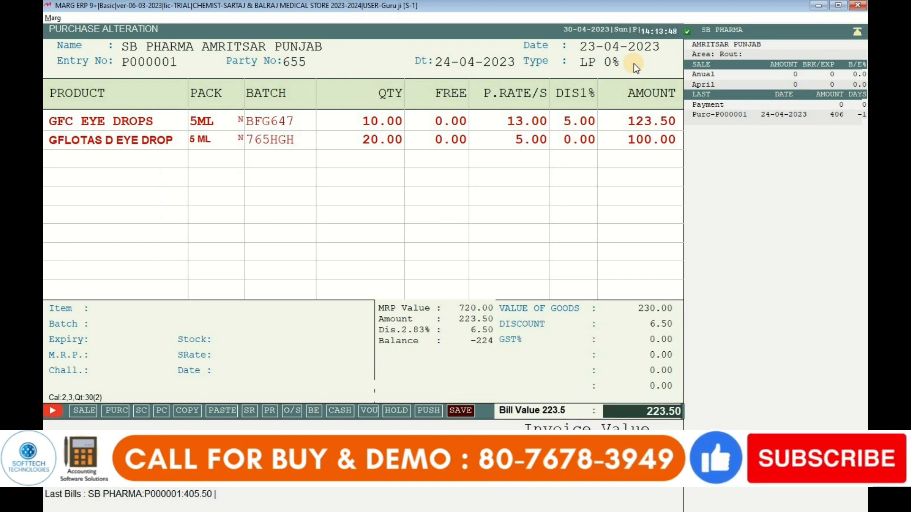
{"action": "key", "text": "Return"}
{"action": "key", "text": "Return"}
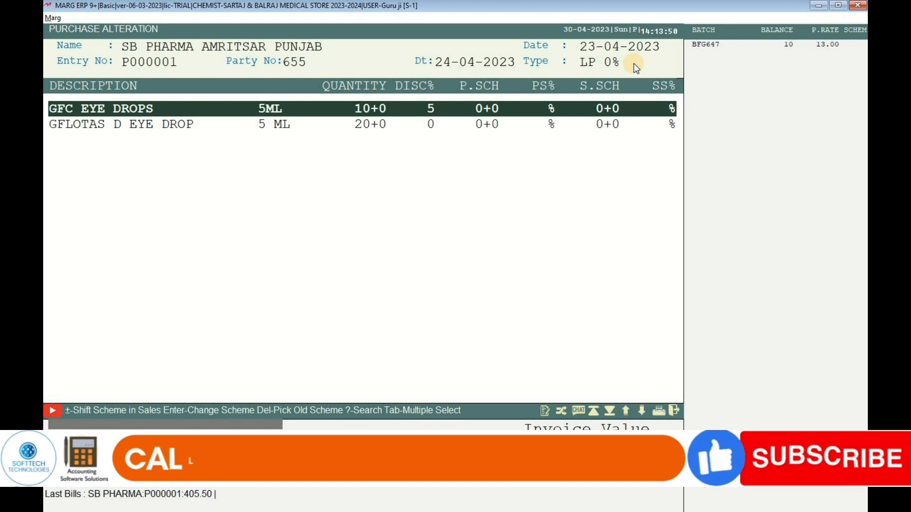
Step: Leave the scheme list unchanged, save the changes to the purchase bill and exit without printing the G.R.N
{"action": "key", "text": "Escape"}
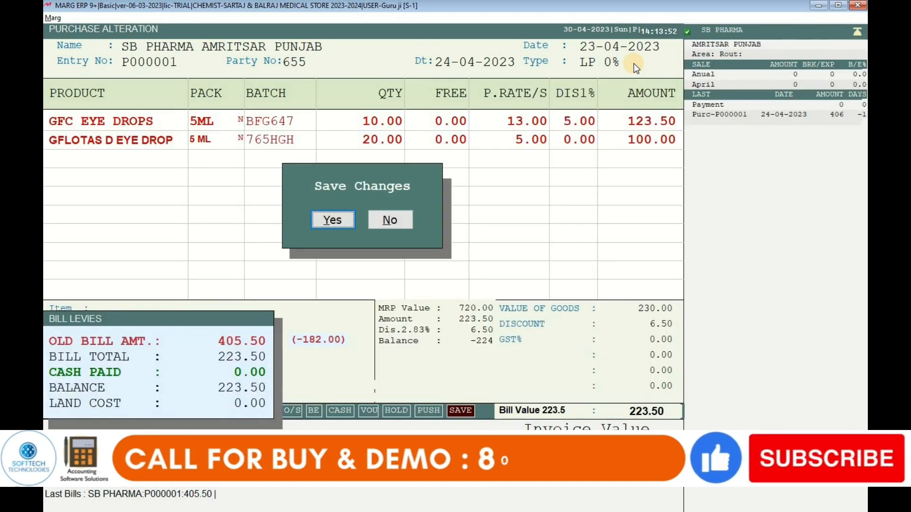
{"action": "key", "text": "Return"}
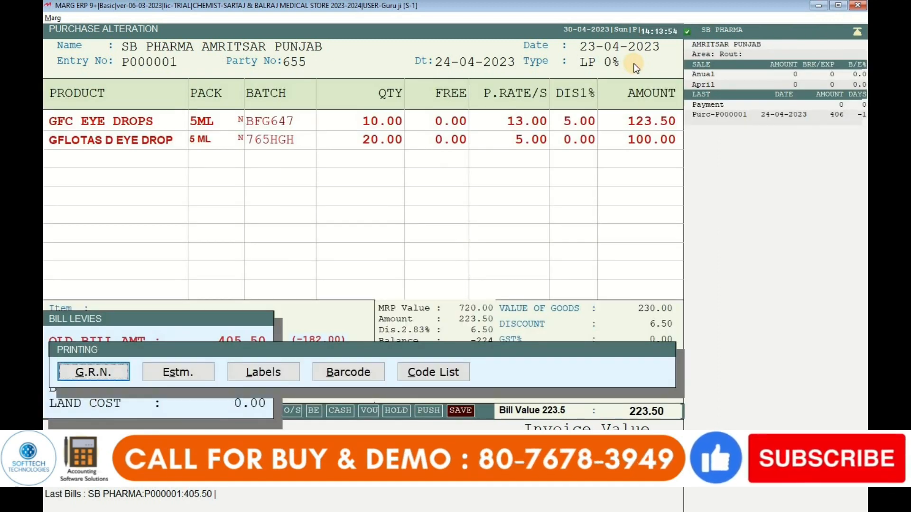
{"action": "key", "text": "Return"}
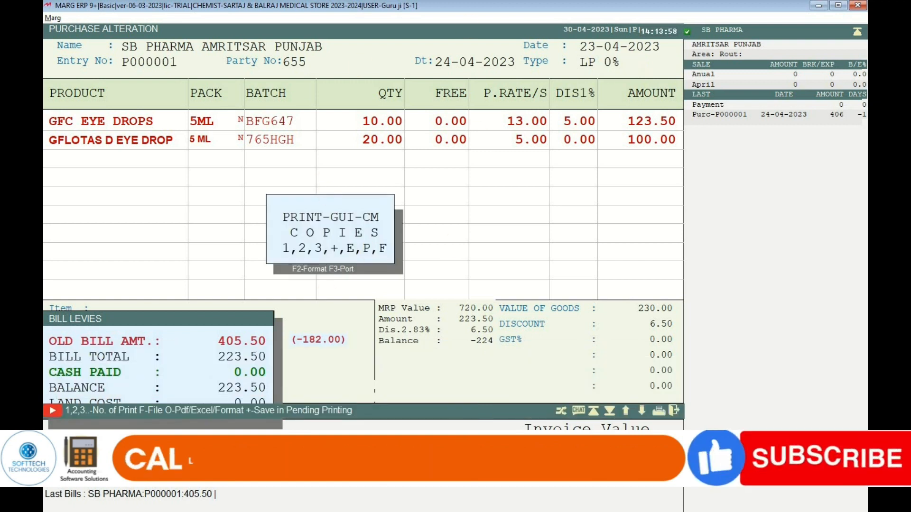
{"action": "key", "text": "Escape"}
{"action": "key", "text": "Escape"}
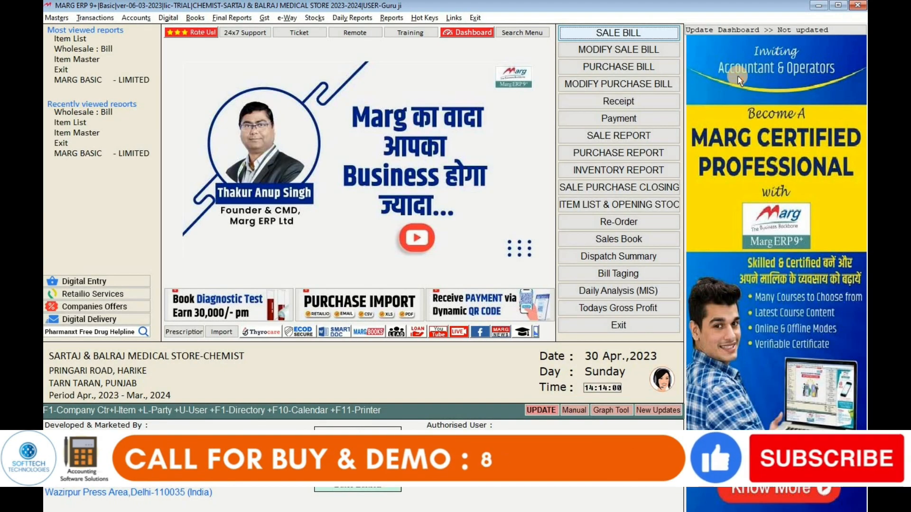
Step: Check the closing stock in the inventory report, listing only items in stock and highlighting GFLOTAS D EYE DROP
{"action": "left_click", "coordinate": [627, 175]}
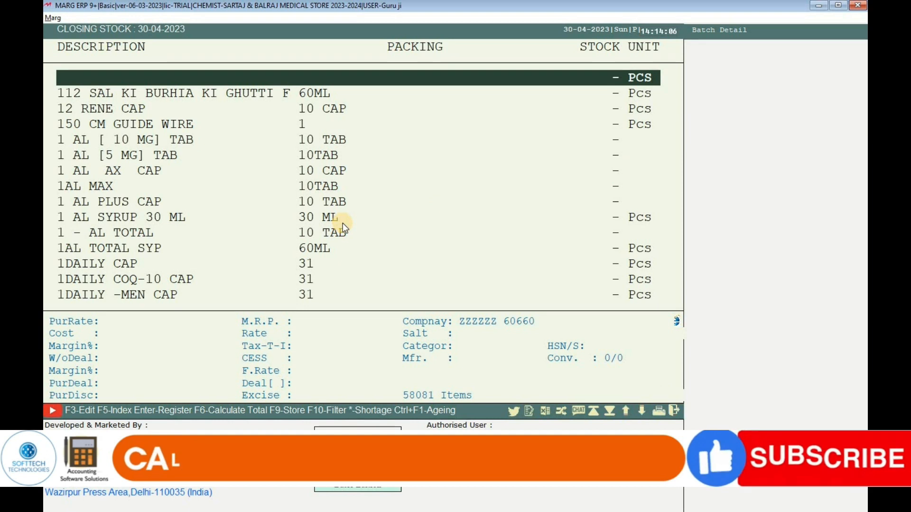
{"action": "left_click", "coordinate": [342, 222]}
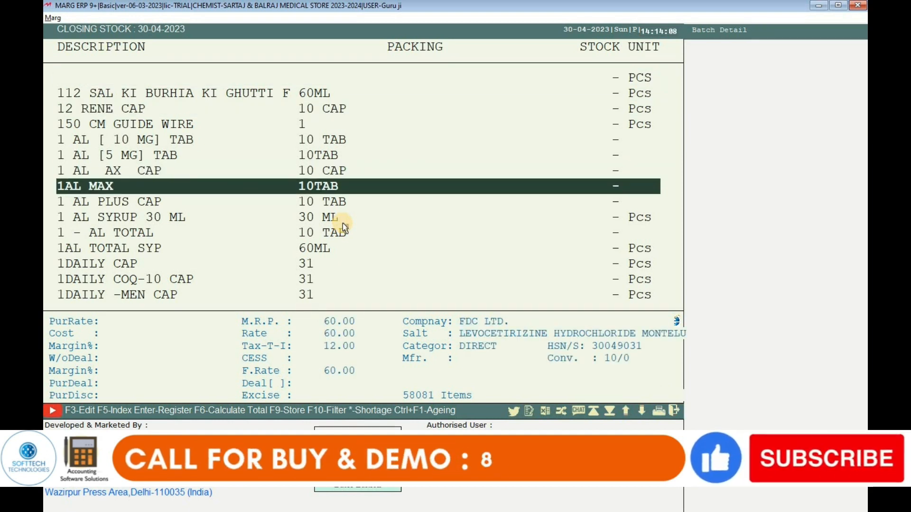
{"action": "key", "text": "plus"}
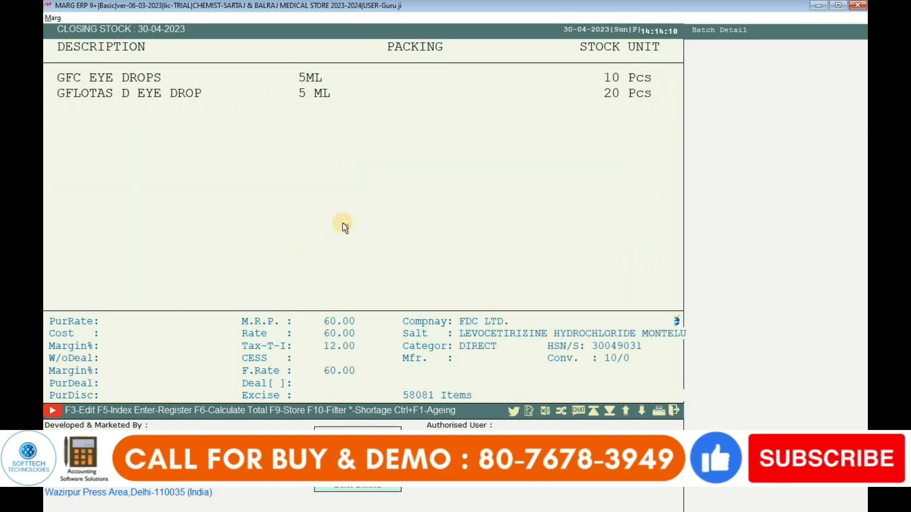
{"action": "key", "text": "Down"}
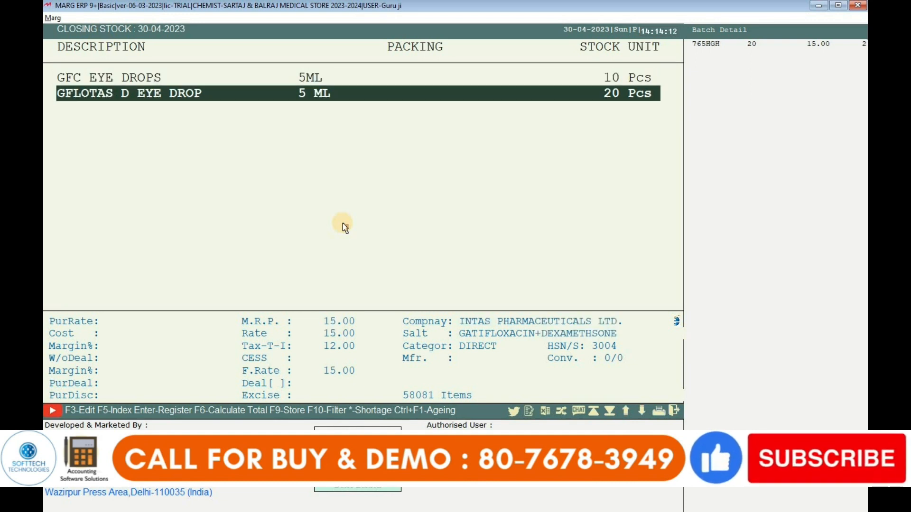